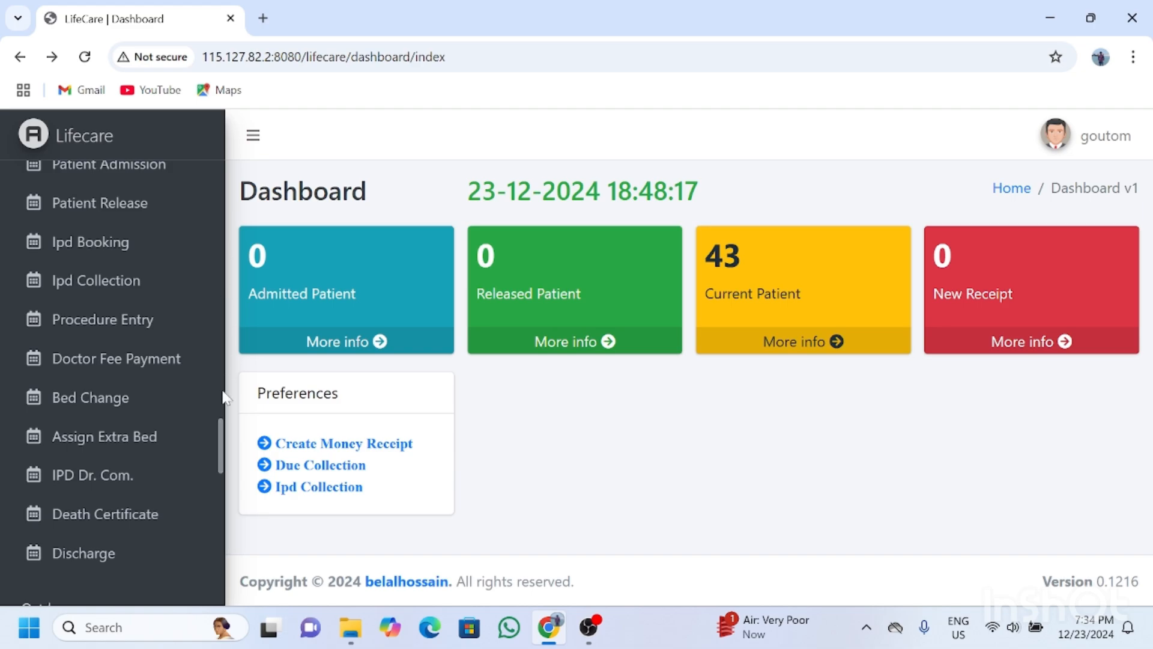
Expand Outdoor's Pt. Registration menu to reveal the registration and registered patient lists.
scroll(220, 469, down, 3)
scroll(219, 469, down, 2)
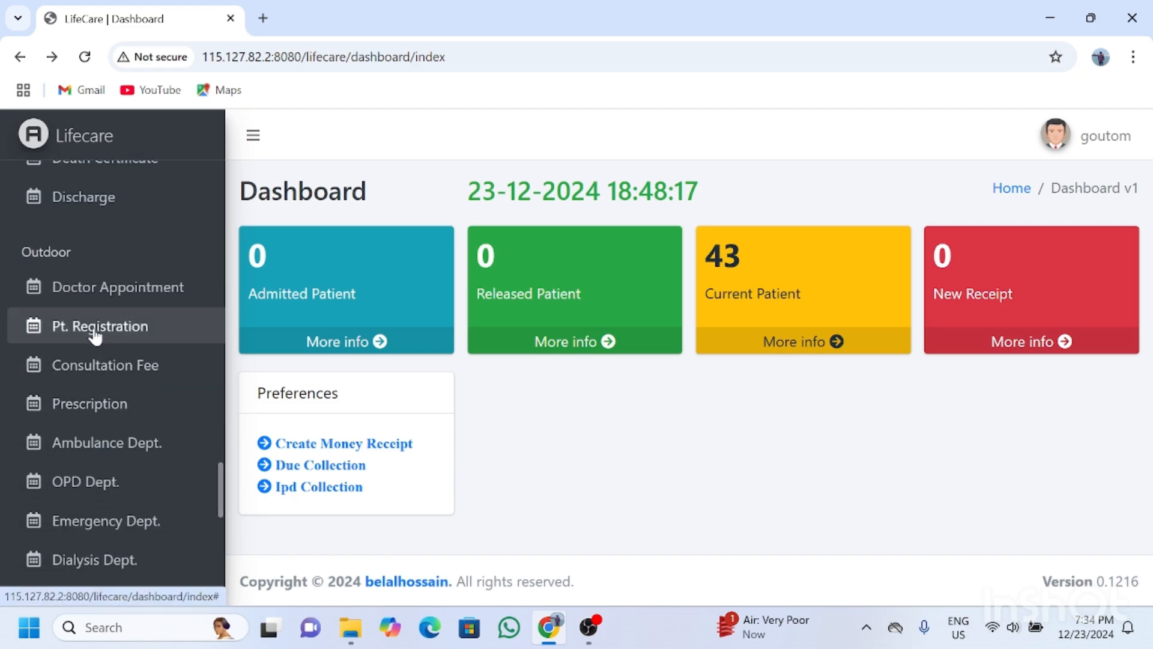
click(95, 335)
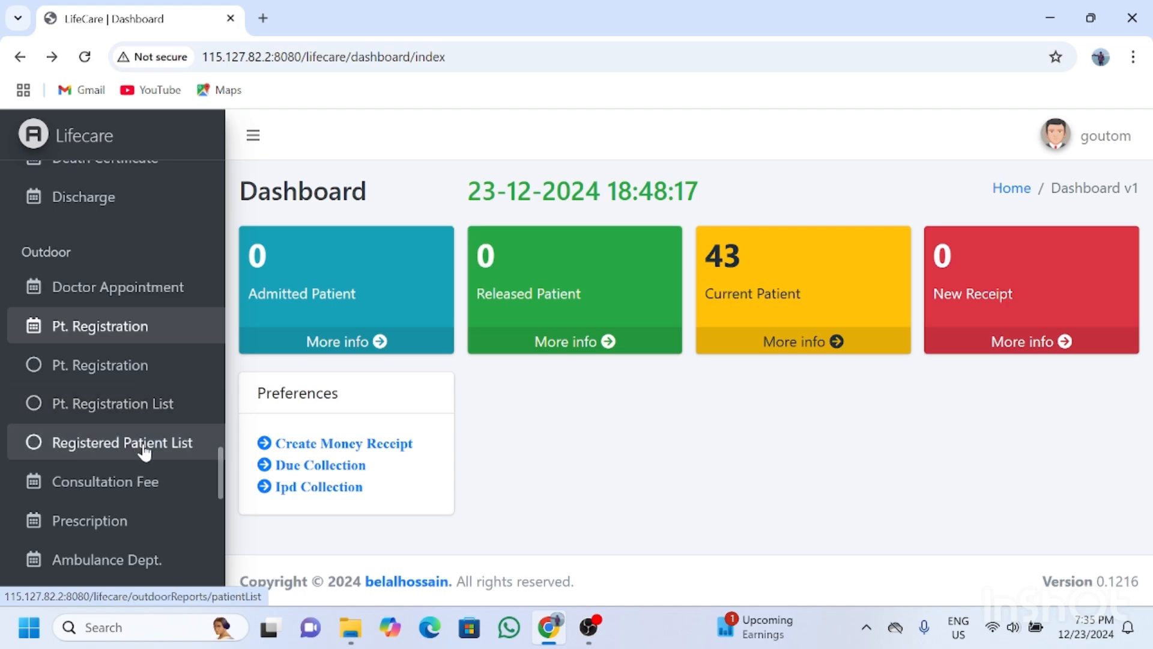
Open a new patient registration form and enter the patient's full name.
click(125, 364)
drag(1147, 282, 1151, 384)
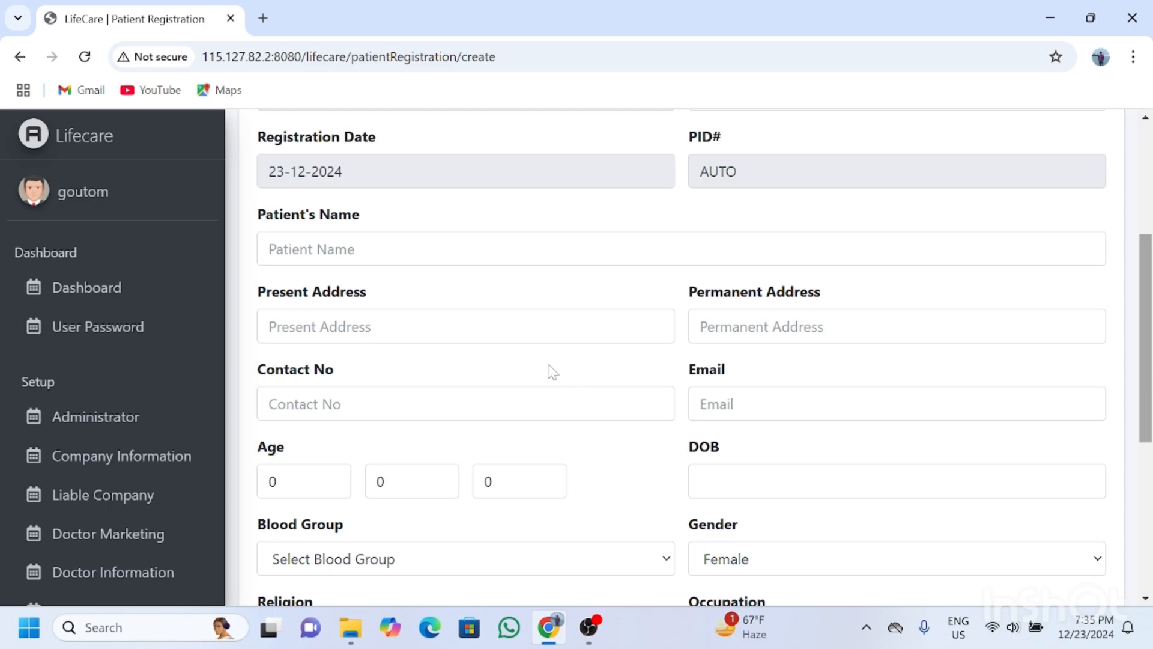
click(384, 249)
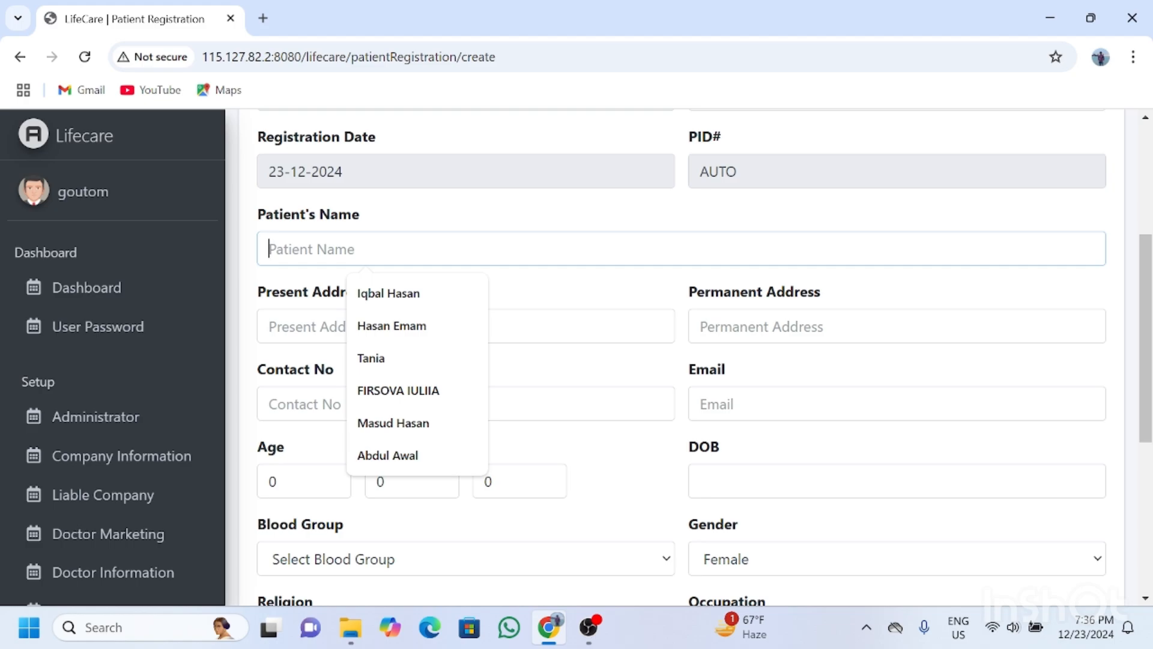
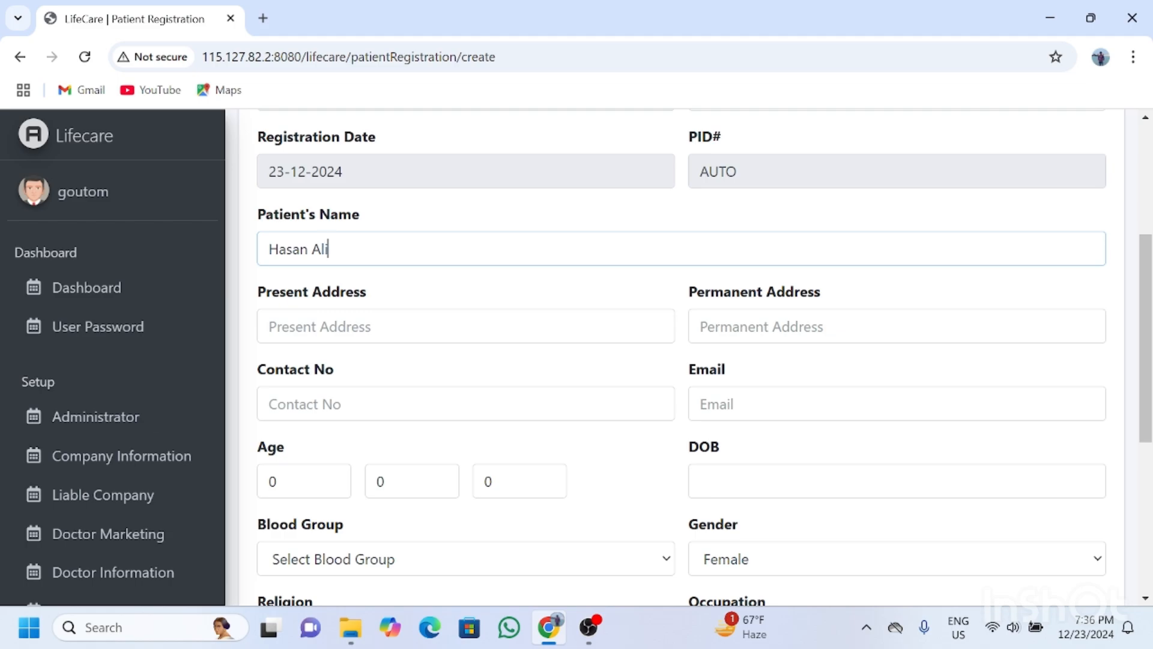
Fill present and permanent addresses from autofill suggestions, then enter the patient's contact number.
click(269, 326)
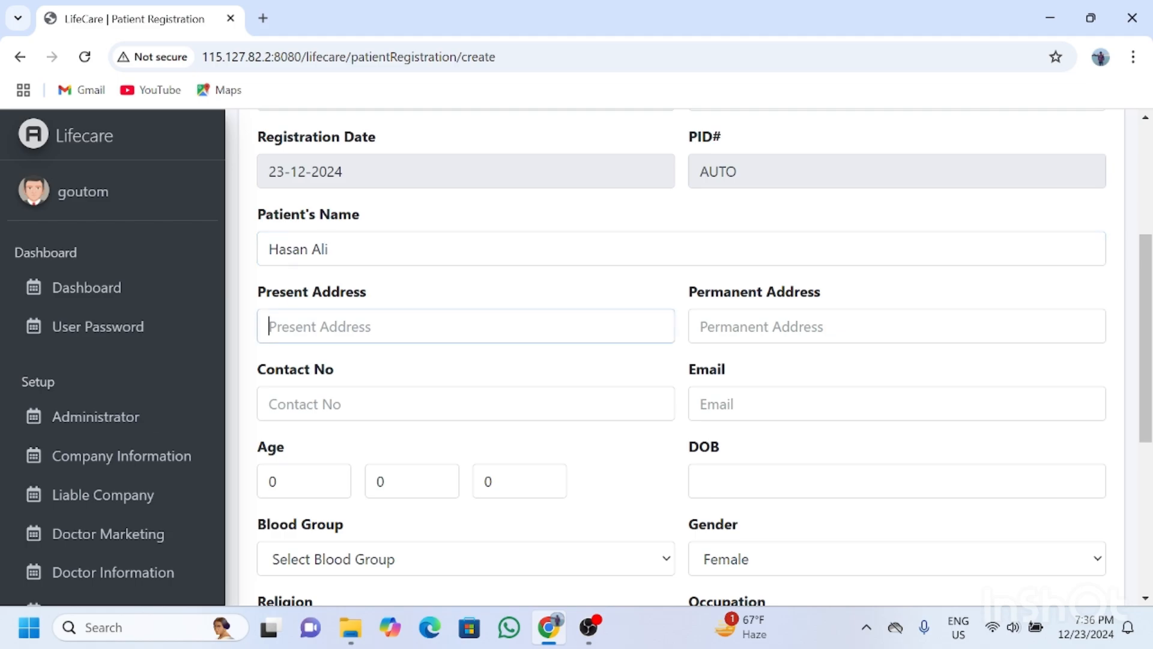
text(M)
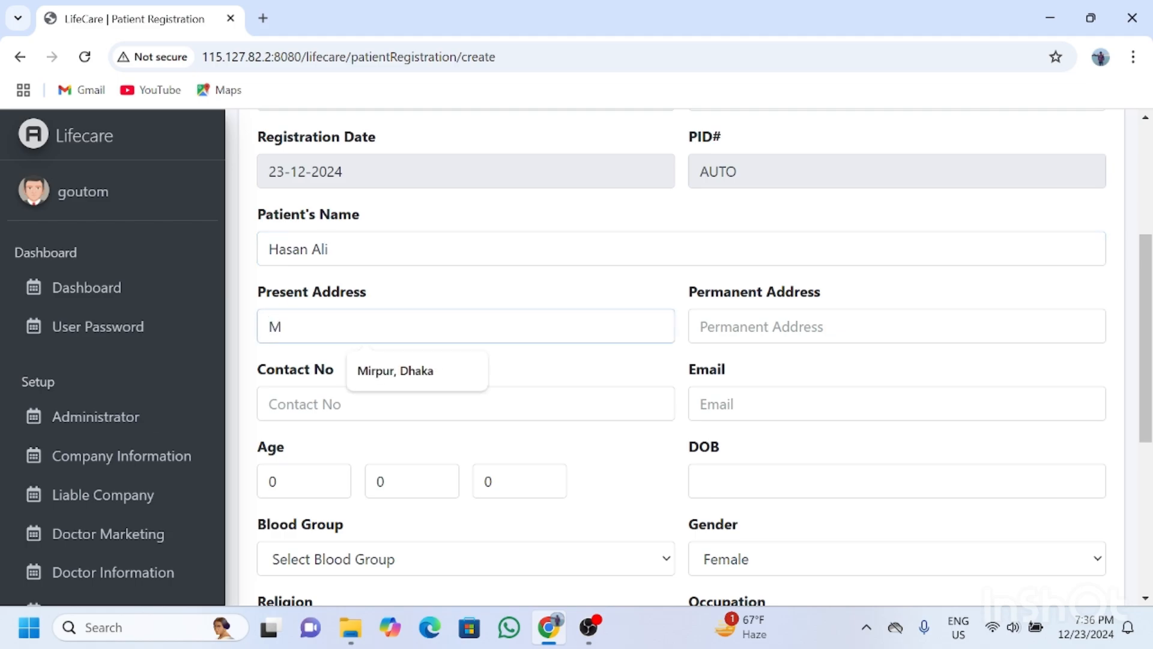
key(Down)
key(Return)
key(Tab)
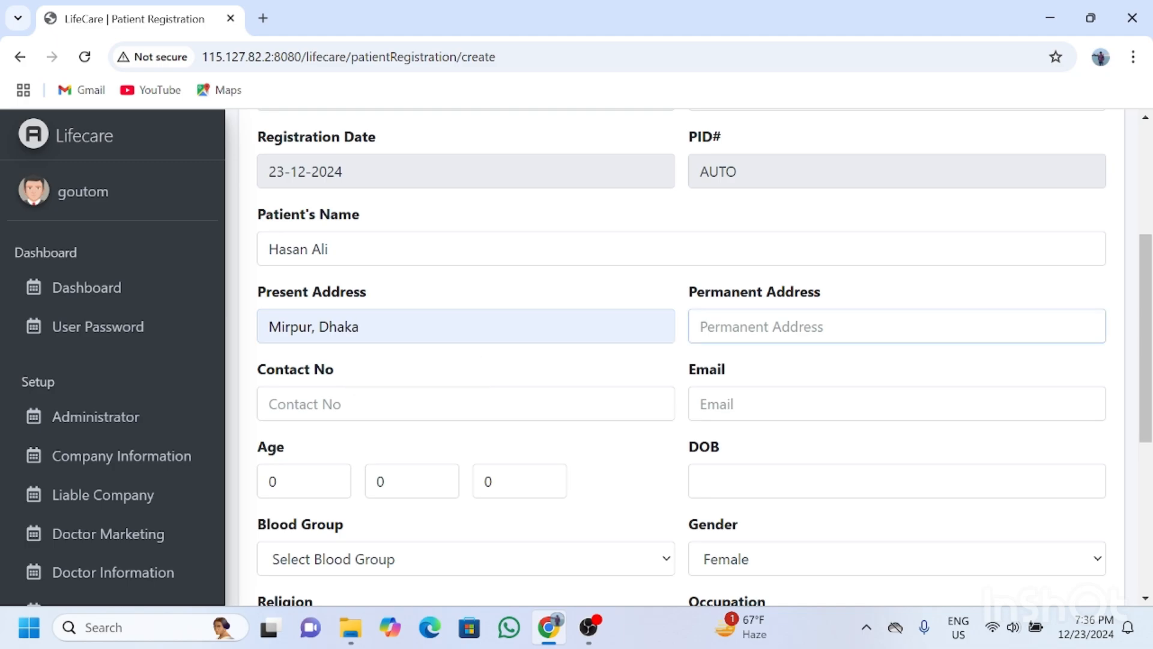
text(Si)
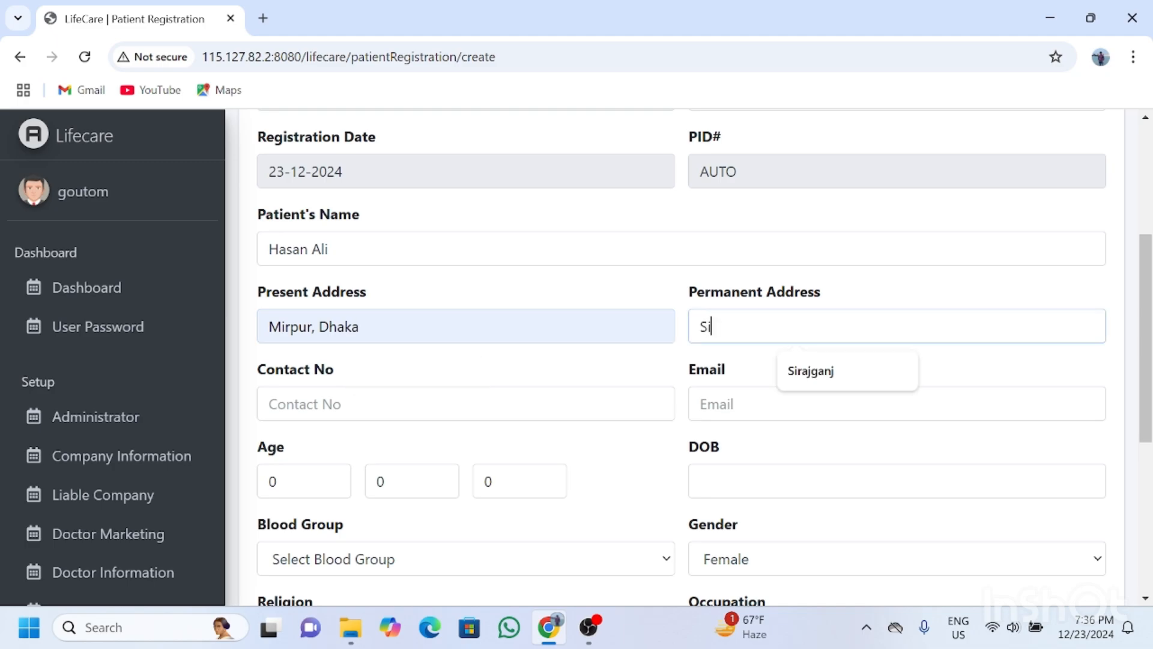
key(Down)
key(Return)
key(Tab)
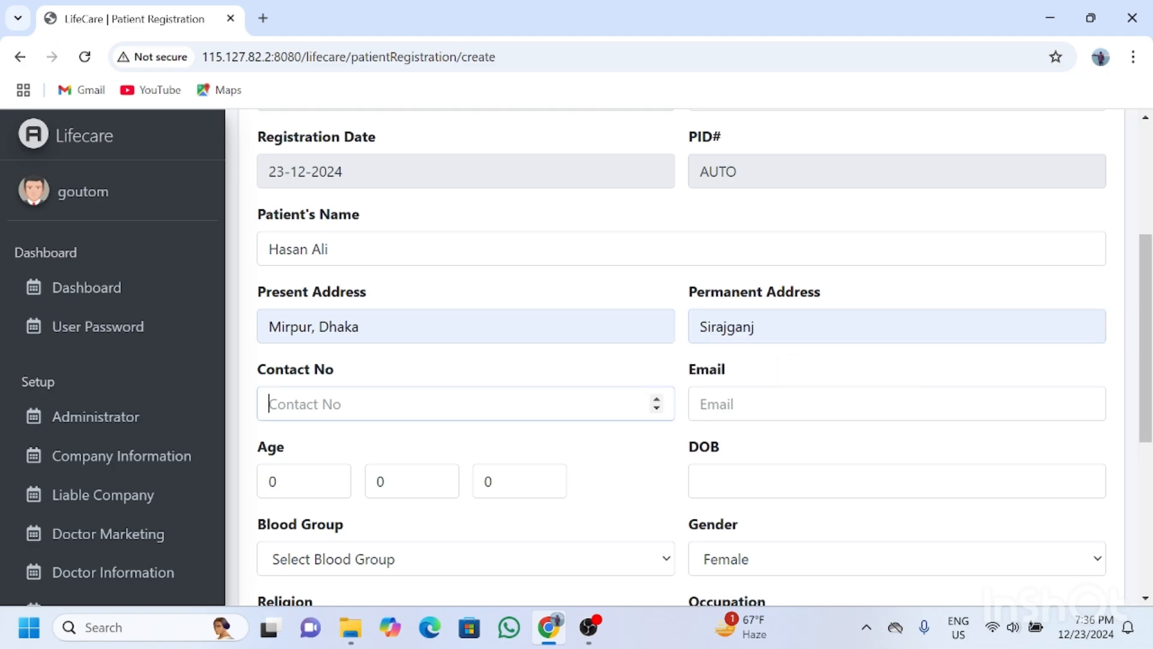
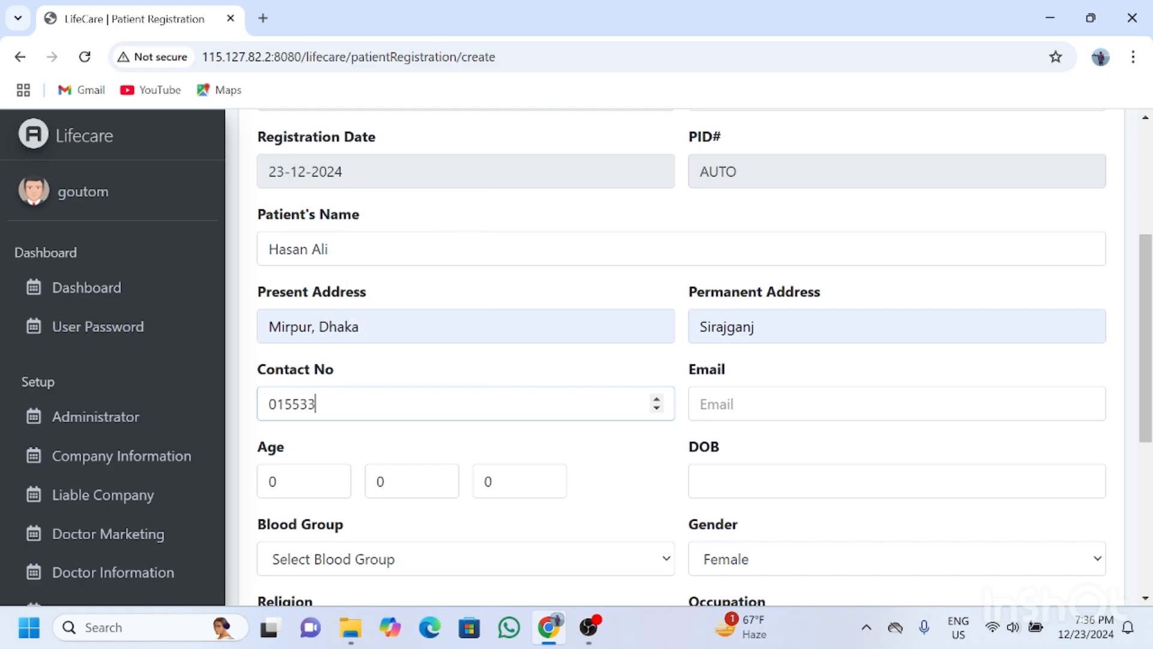
click(701, 403)
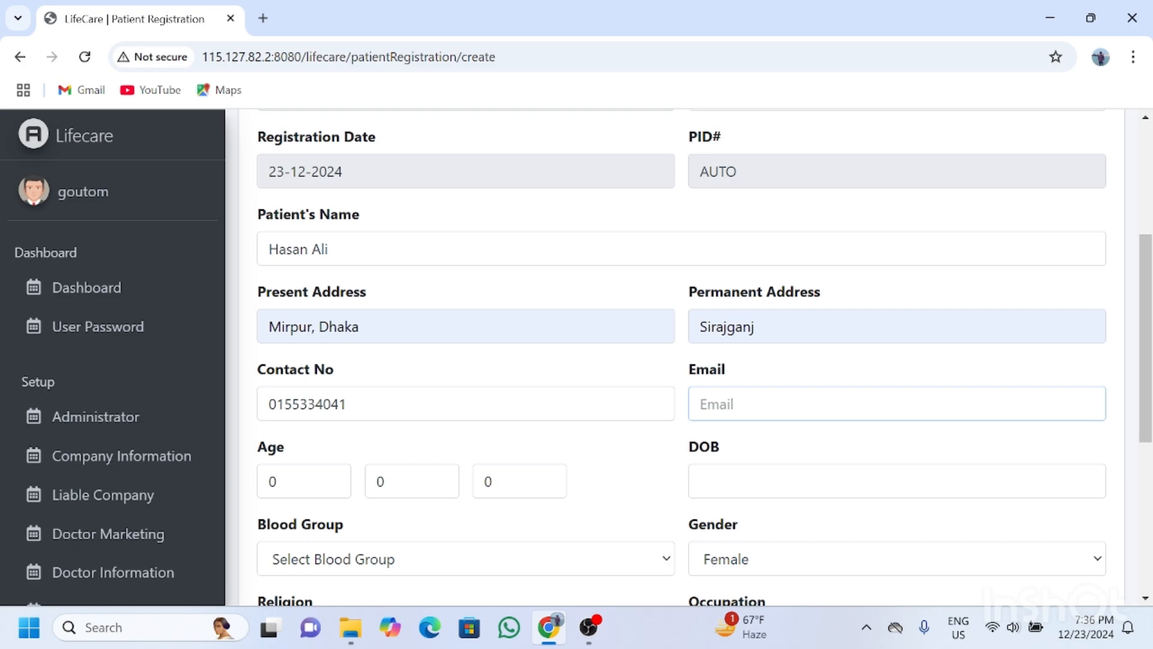
Skip the email and set the patient's age to 35 years.
key(Tab)
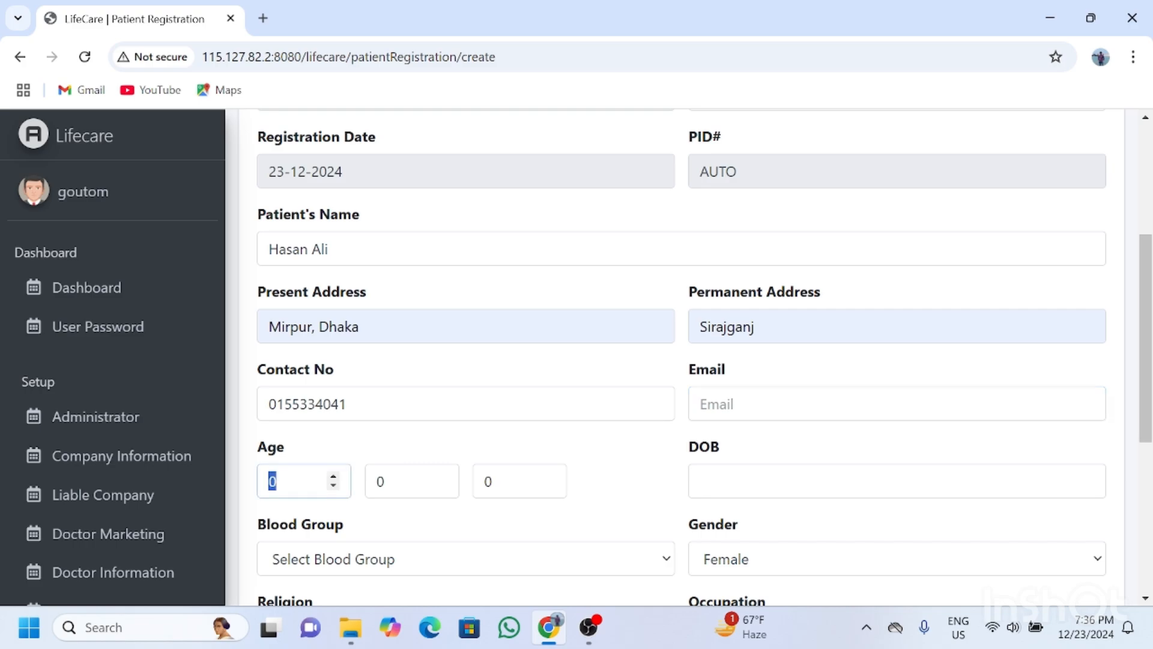
text(35)
key(Tab)
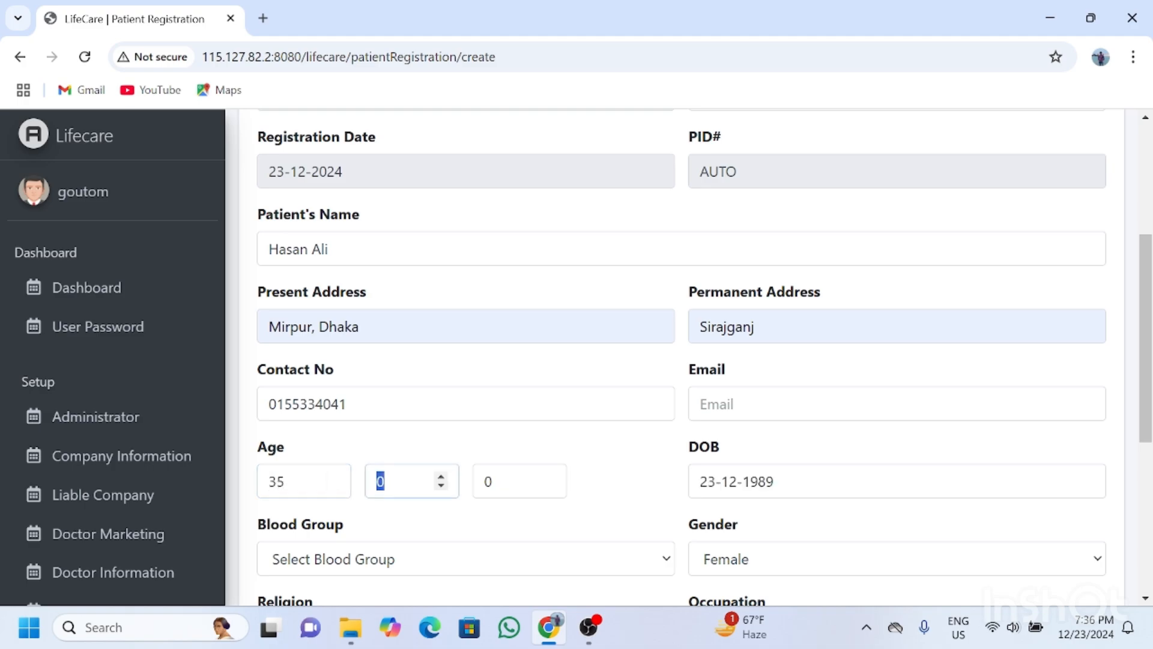
key(Tab)
key(Tab)
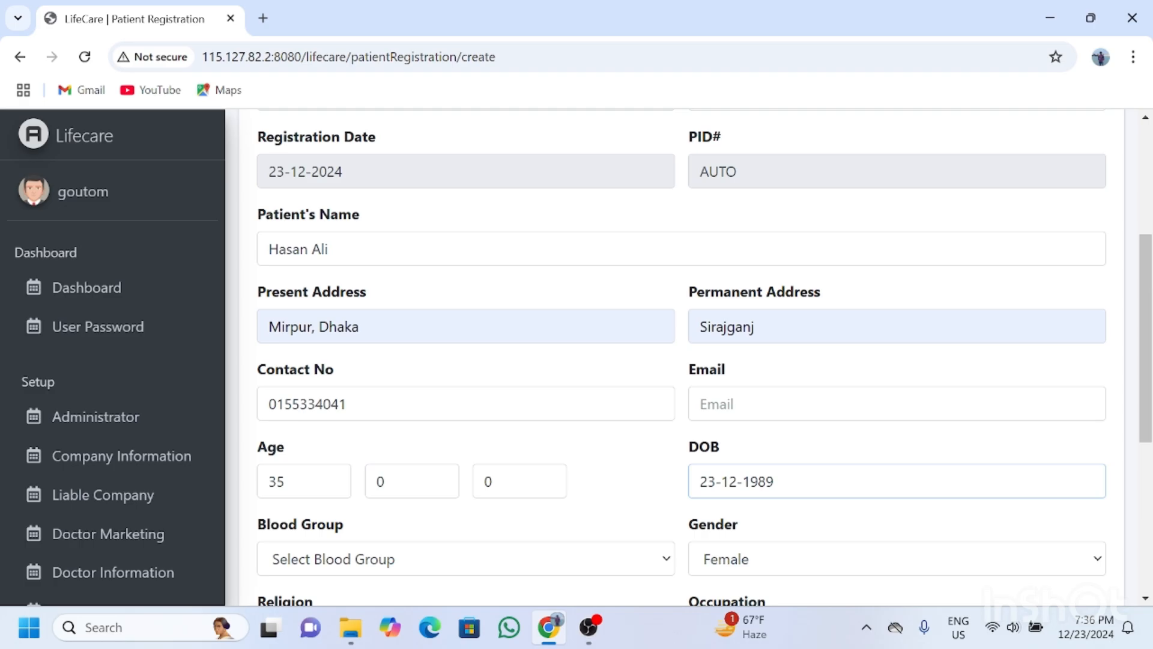
drag(1146, 355, 1148, 424)
key(Tab)
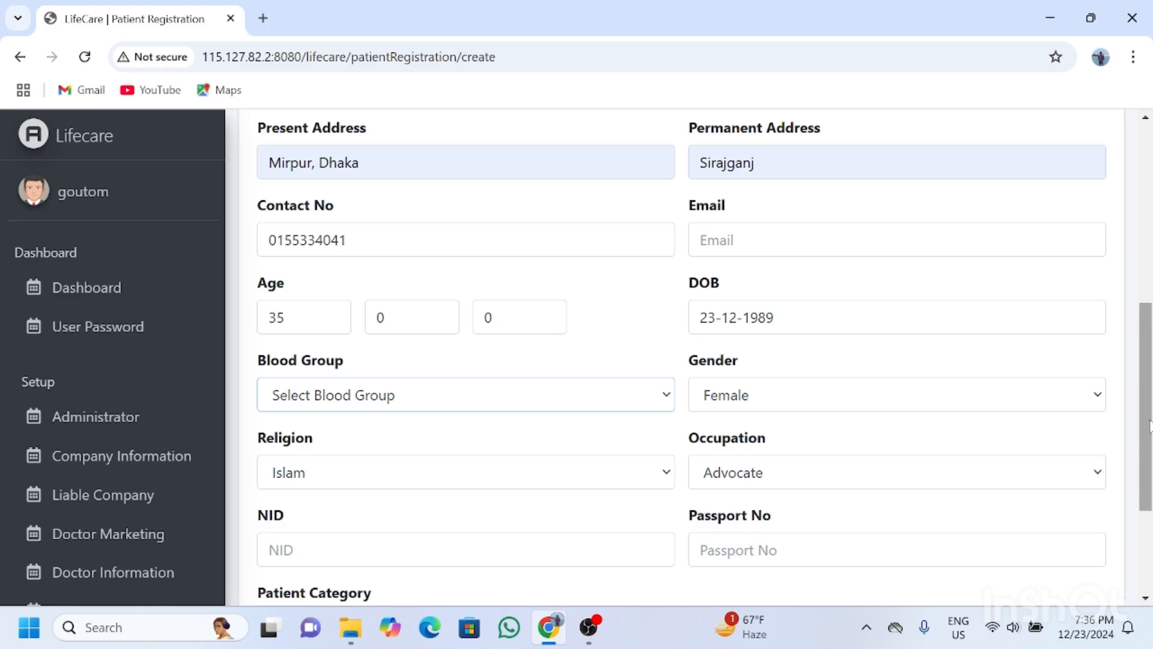
Set blood group A+, gender Male and religion Islam.
key(alt+Down)
key(Down)
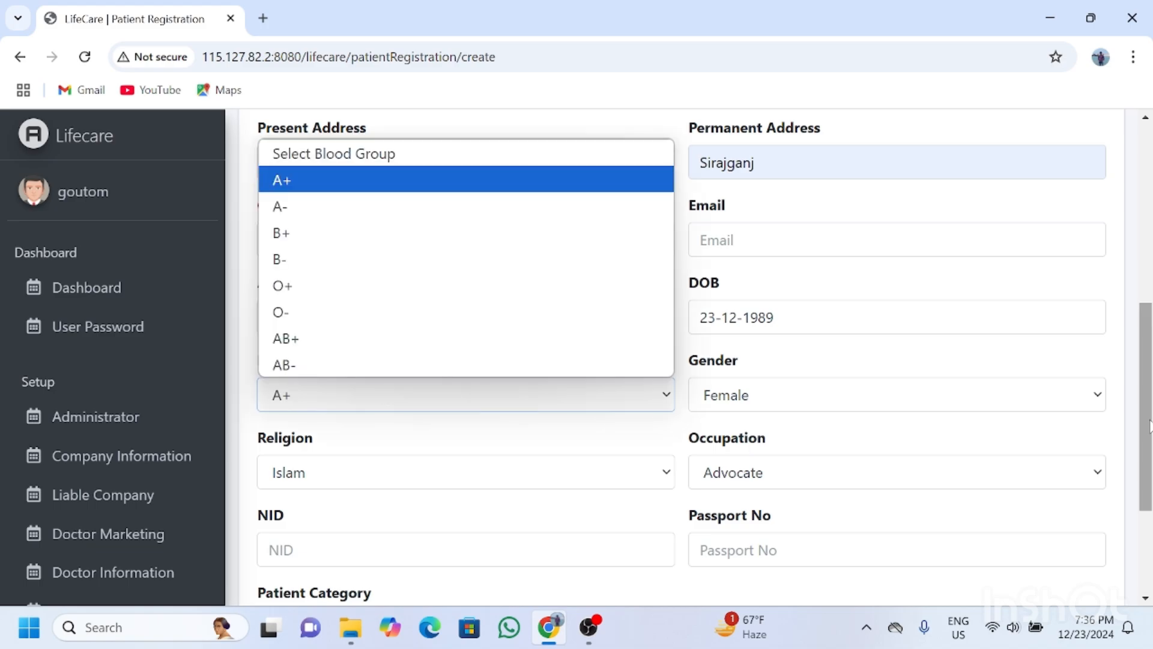
key(Return)
key(Tab)
key(space)
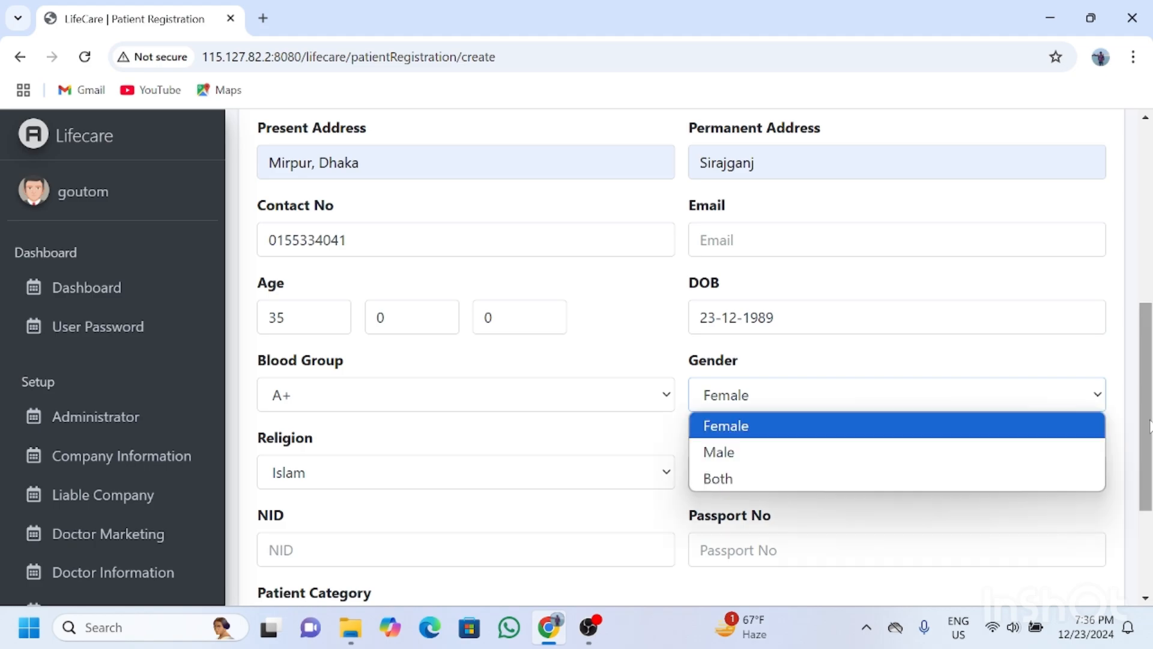
key(Down)
key(Return)
key(Tab)
key(space)
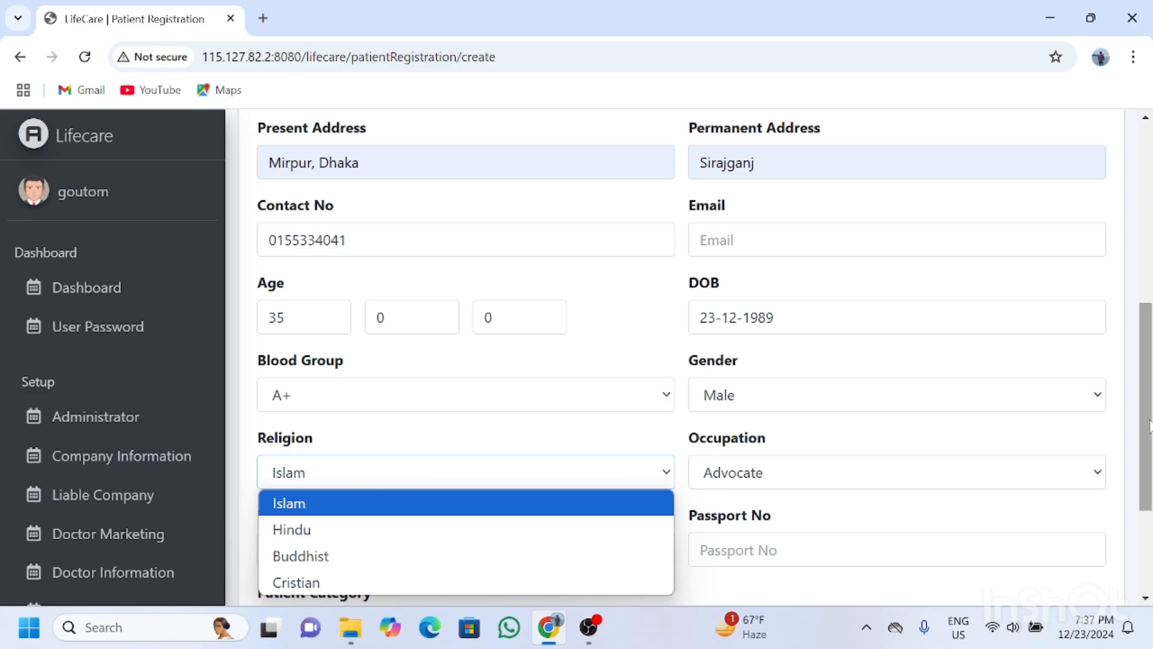
key(Return)
Choose occupation Others, skip NID and passport, and keep patient category Regular OPD.
key(Tab)
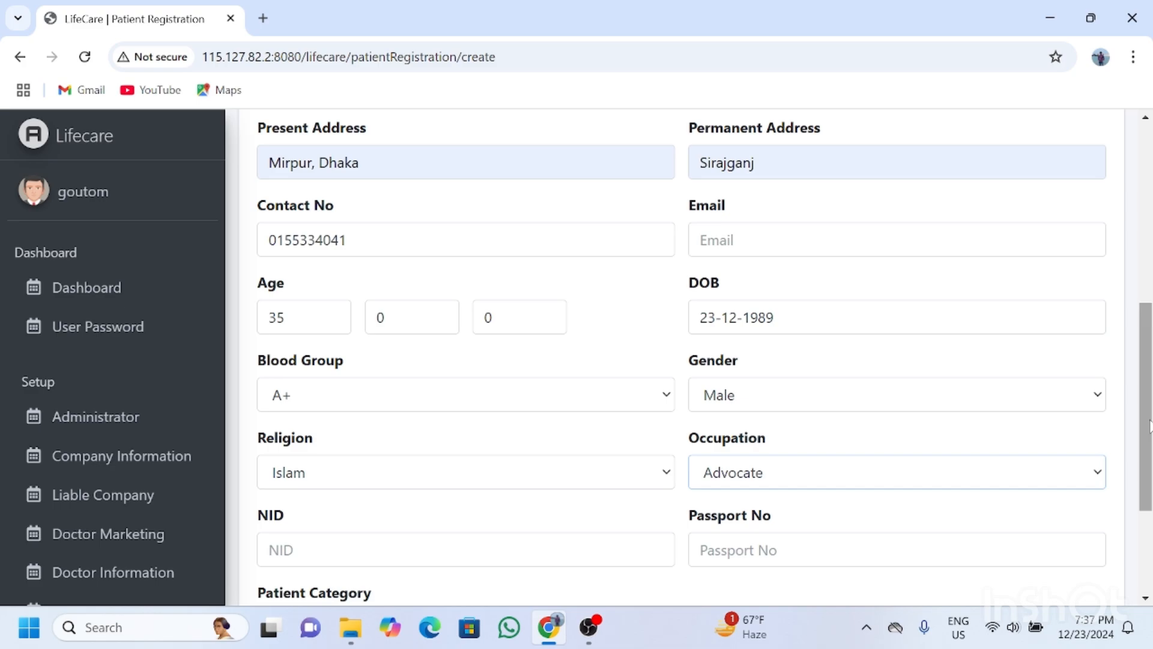
key(space)
key(Down)
key(Down)
key(Down)
key(Down)
key(Down)
key(Down)
key(Down)
key(Down)
key(Down)
key(Down)
key(Down)
key(Down)
key(Down)
key(Down)
key(Down)
key(Down)
key(Down)
key(Down)
key(Down)
key(Down)
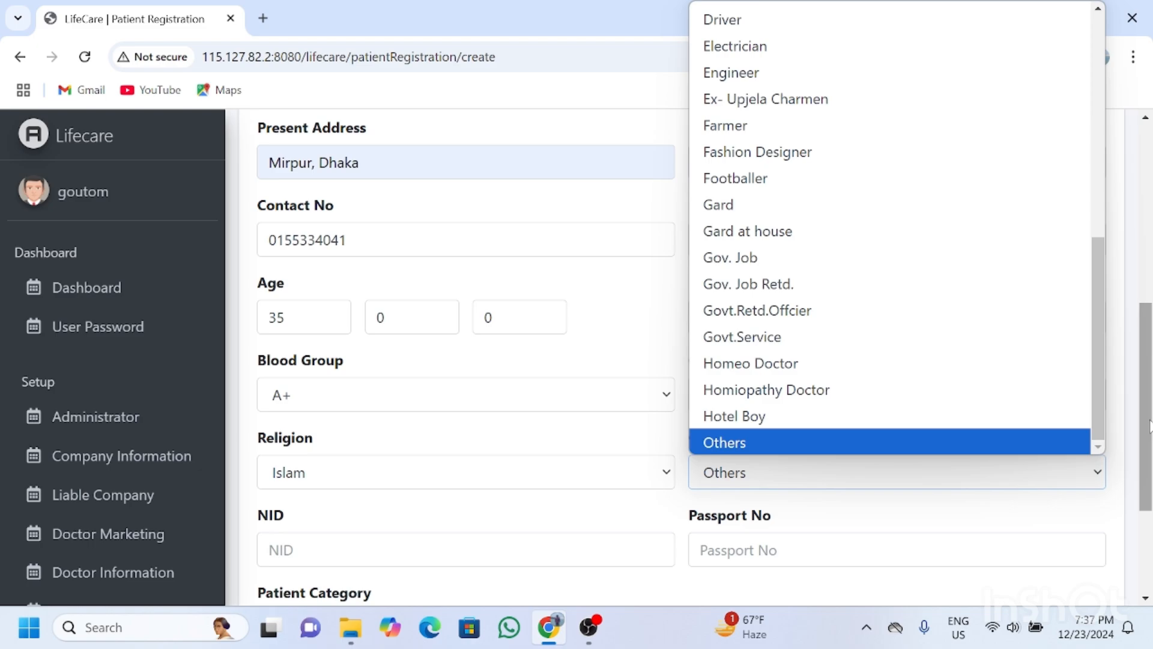
key(Return)
key(Tab)
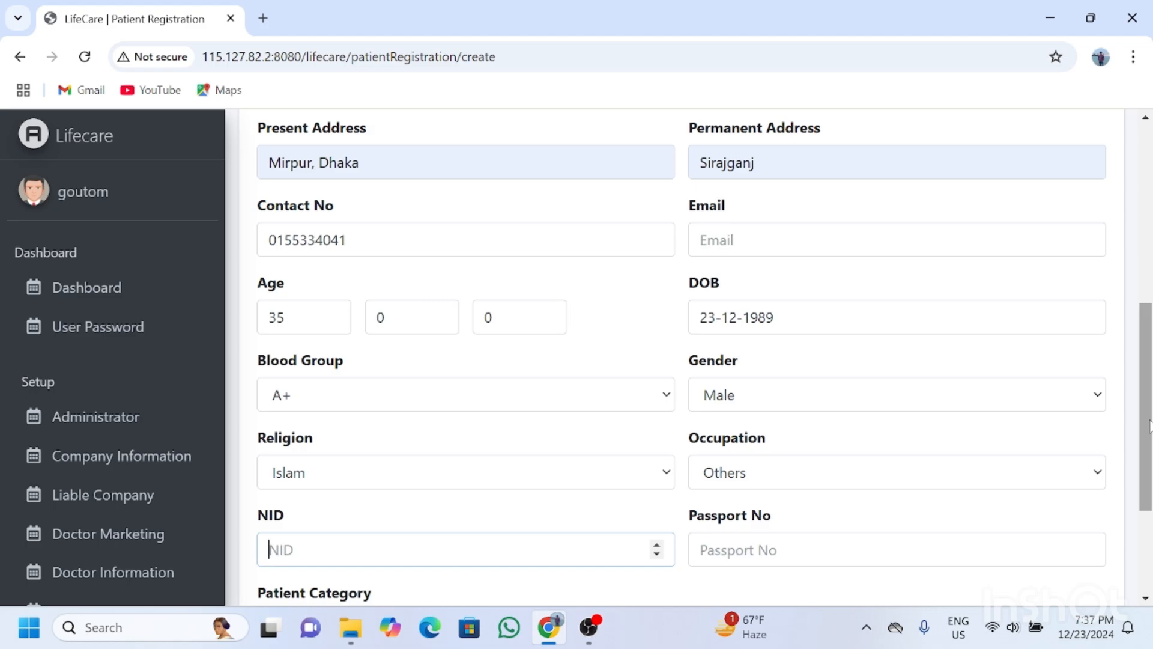
key(Tab)
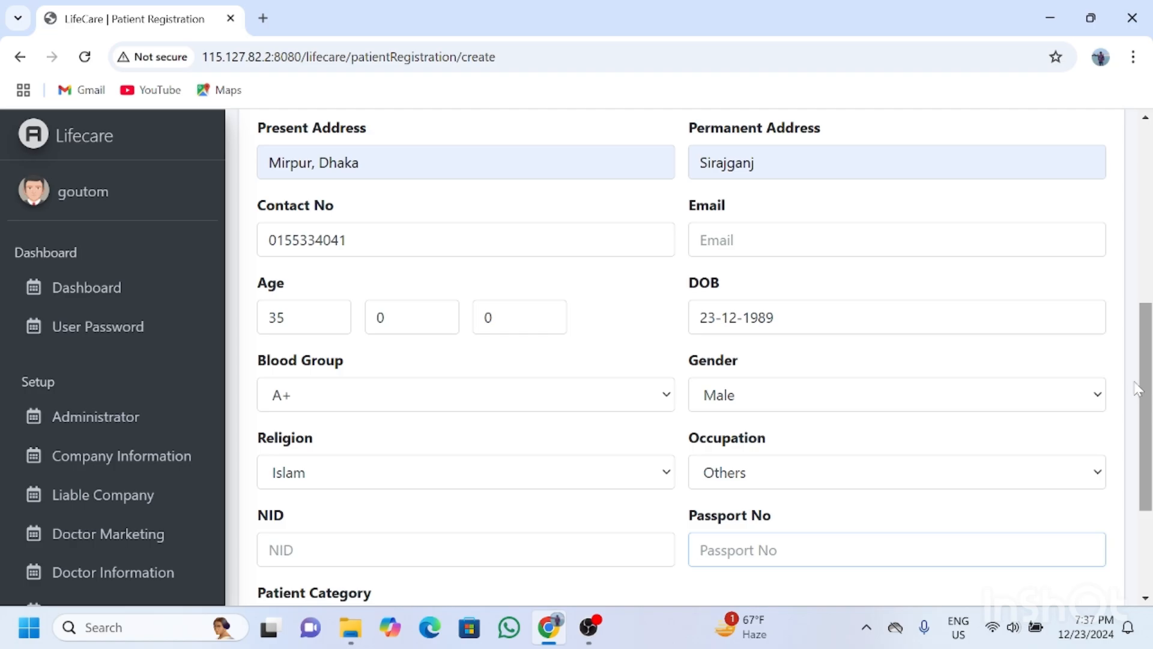
scroll(1137, 389, down, 3)
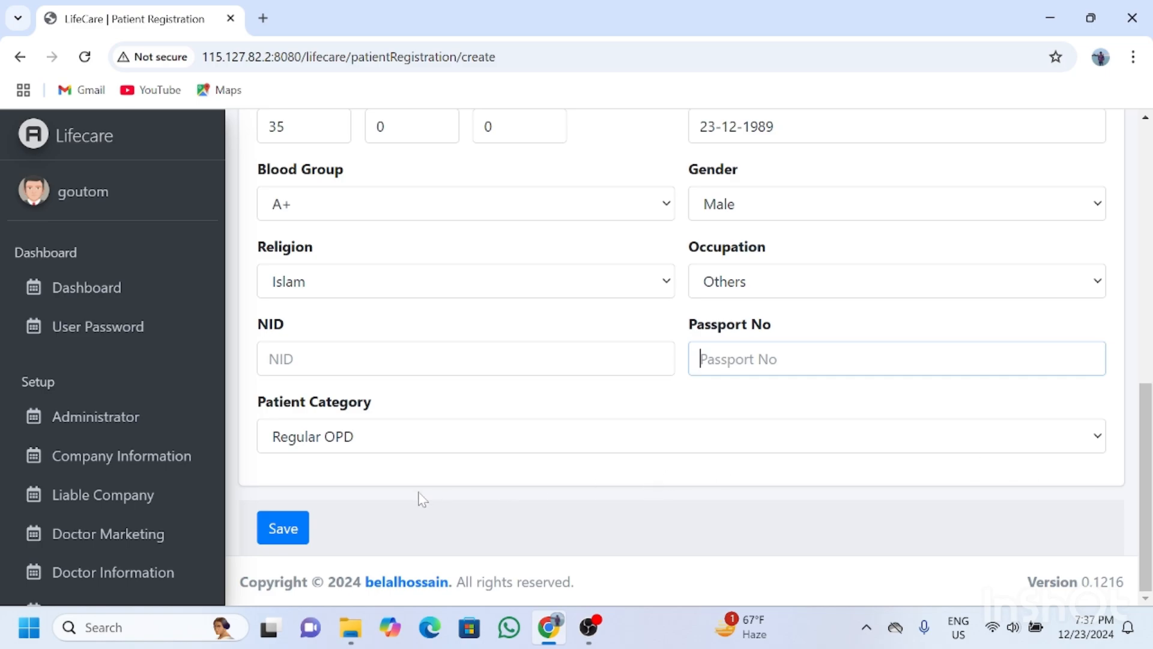
click(363, 443)
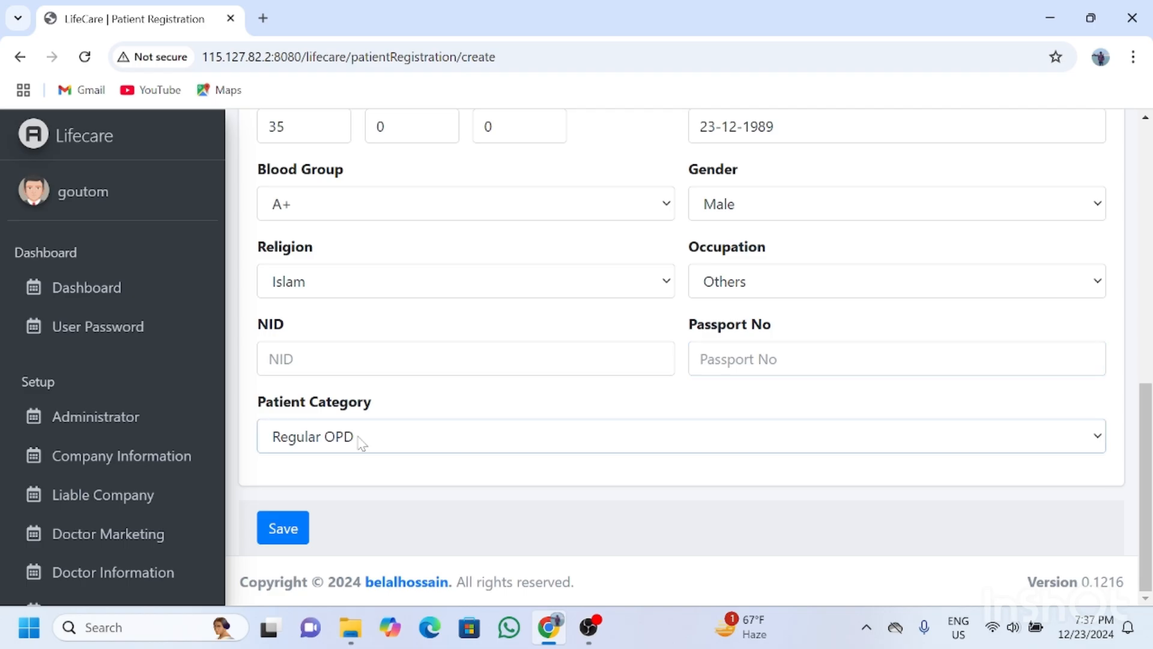
click(363, 442)
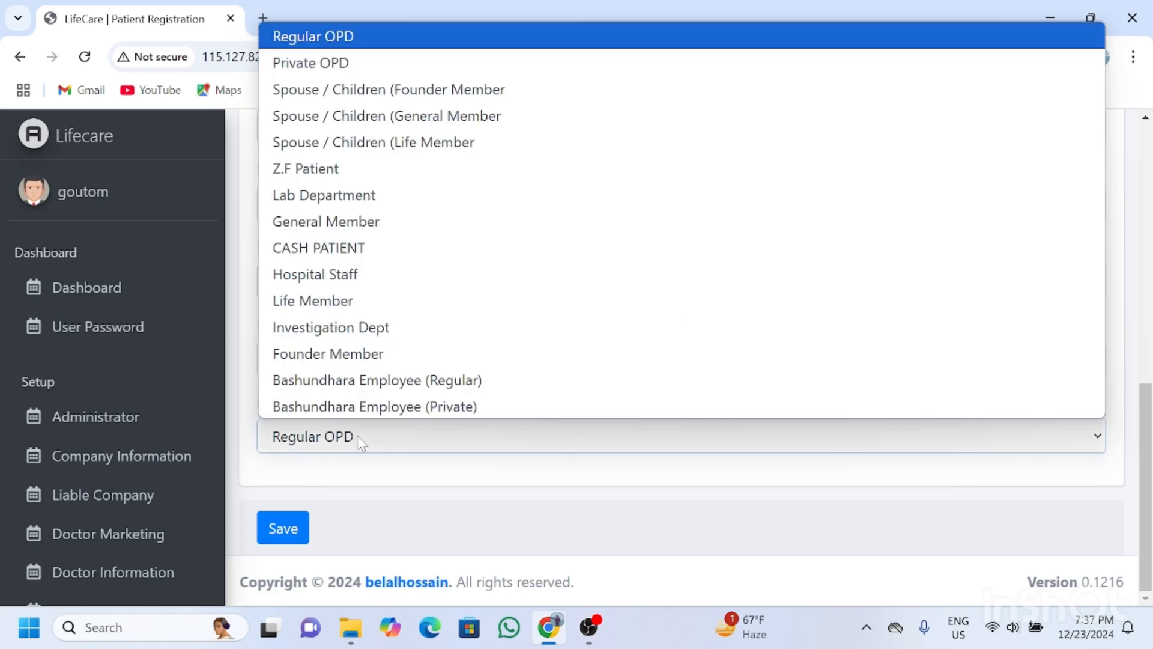
click(362, 442)
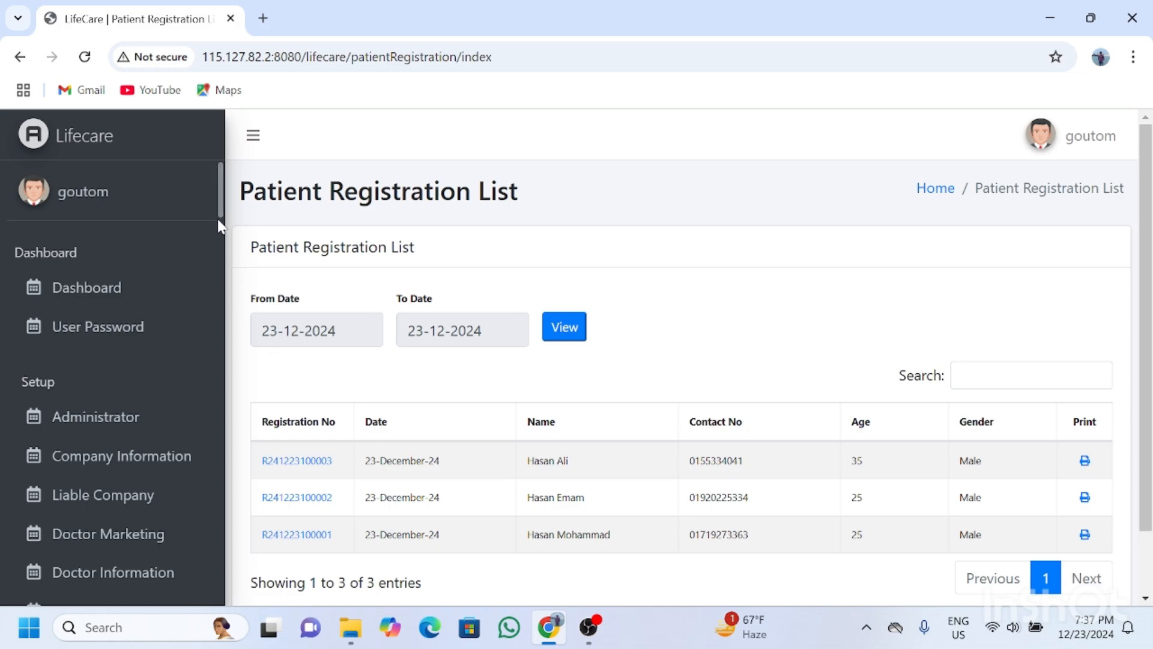
drag(220, 192, 223, 500)
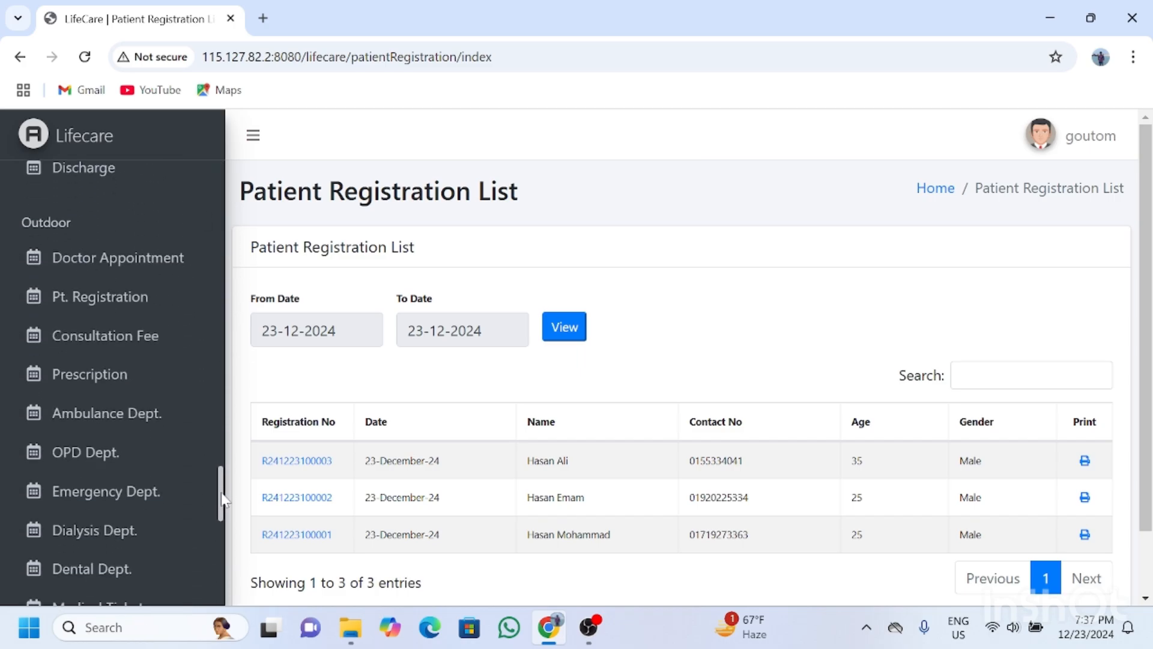
click(134, 303)
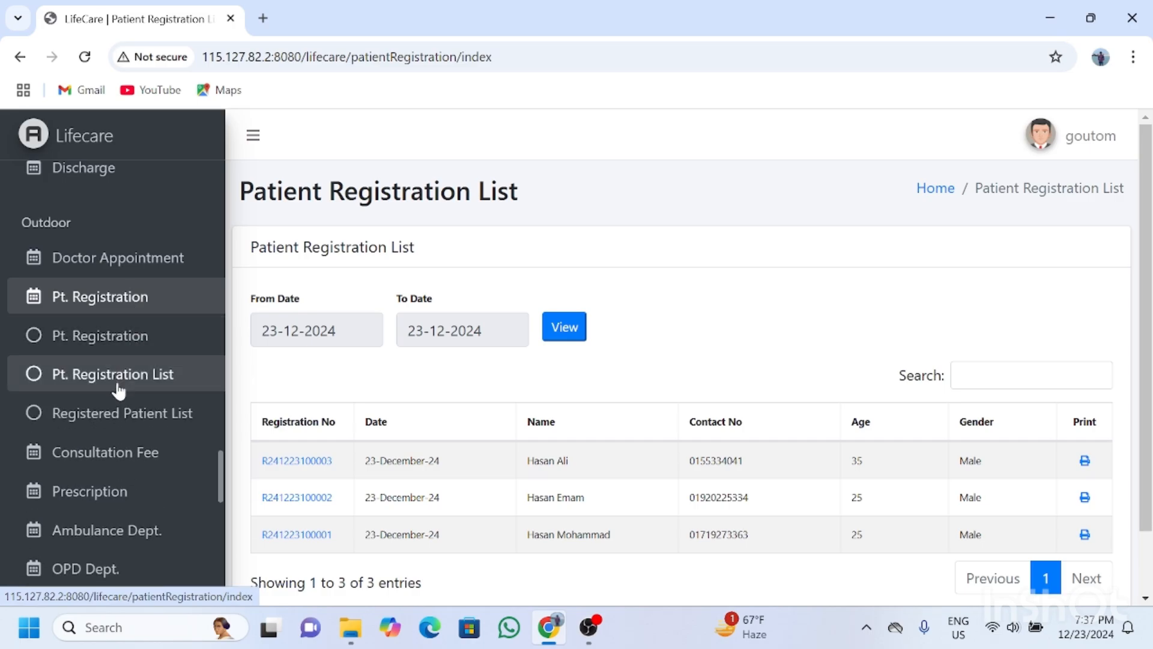
click(118, 389)
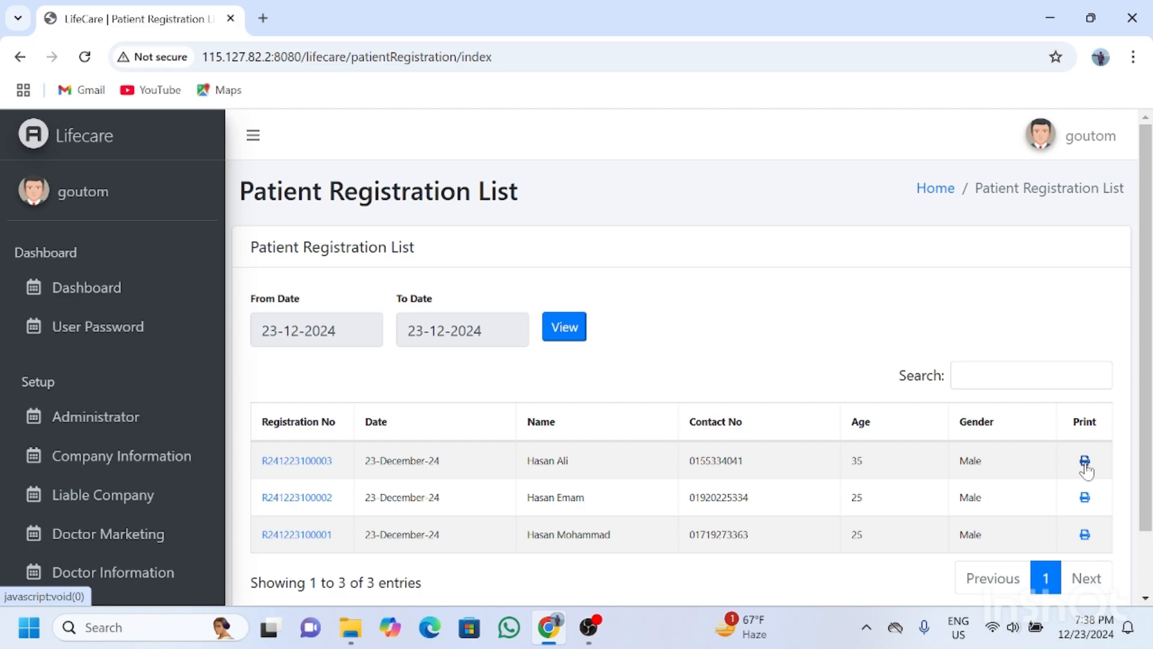
Print the newest patient's barcoded health card, then return to the registration list.
click(1084, 461)
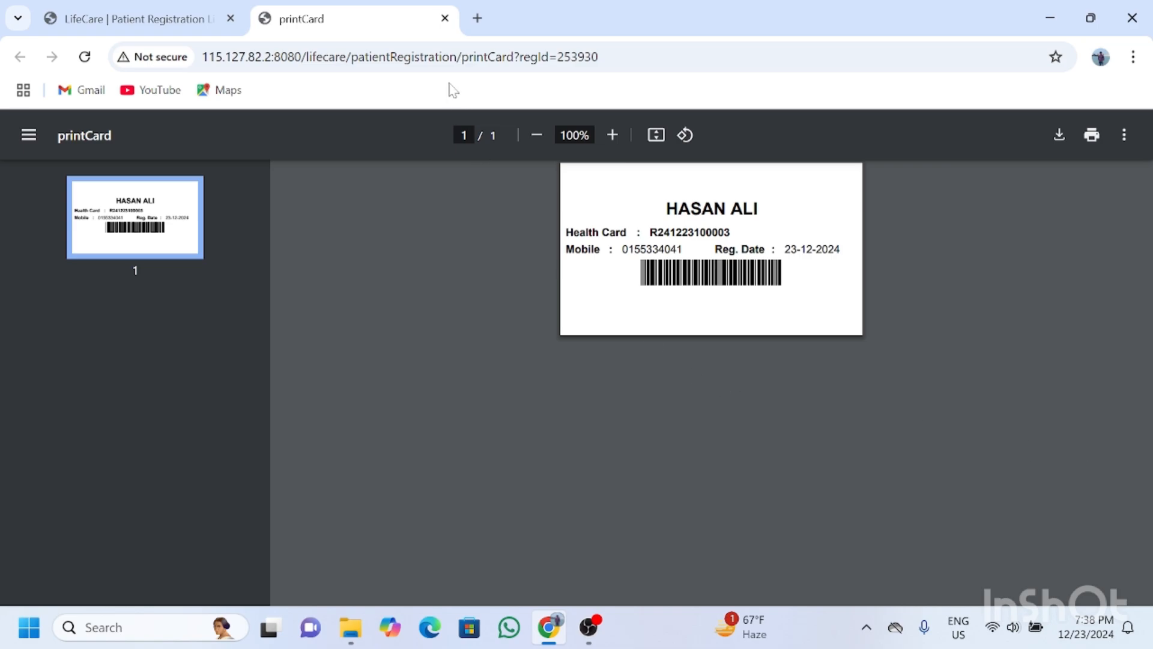
click(135, 18)
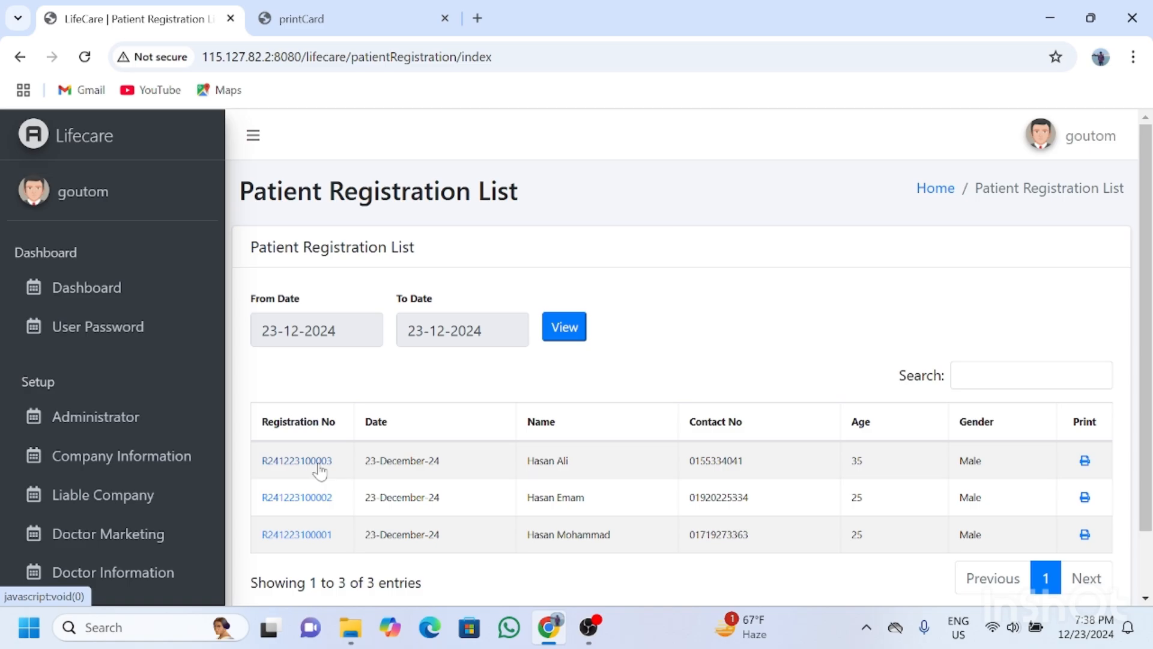
click(319, 462)
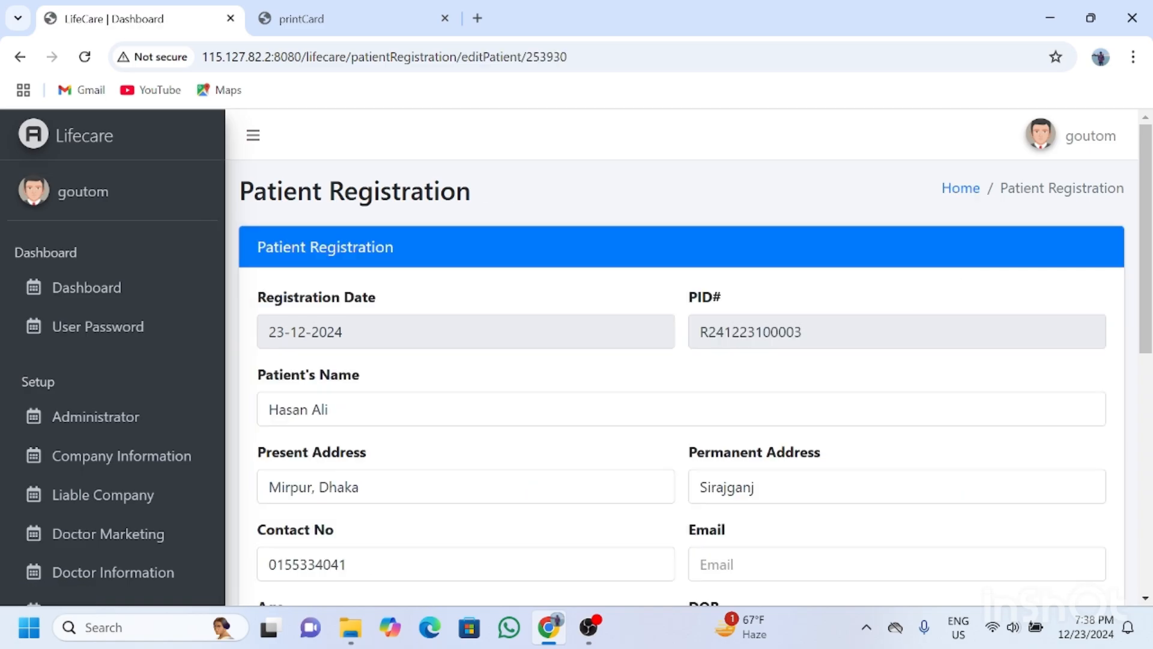
drag(1142, 203, 1152, 364)
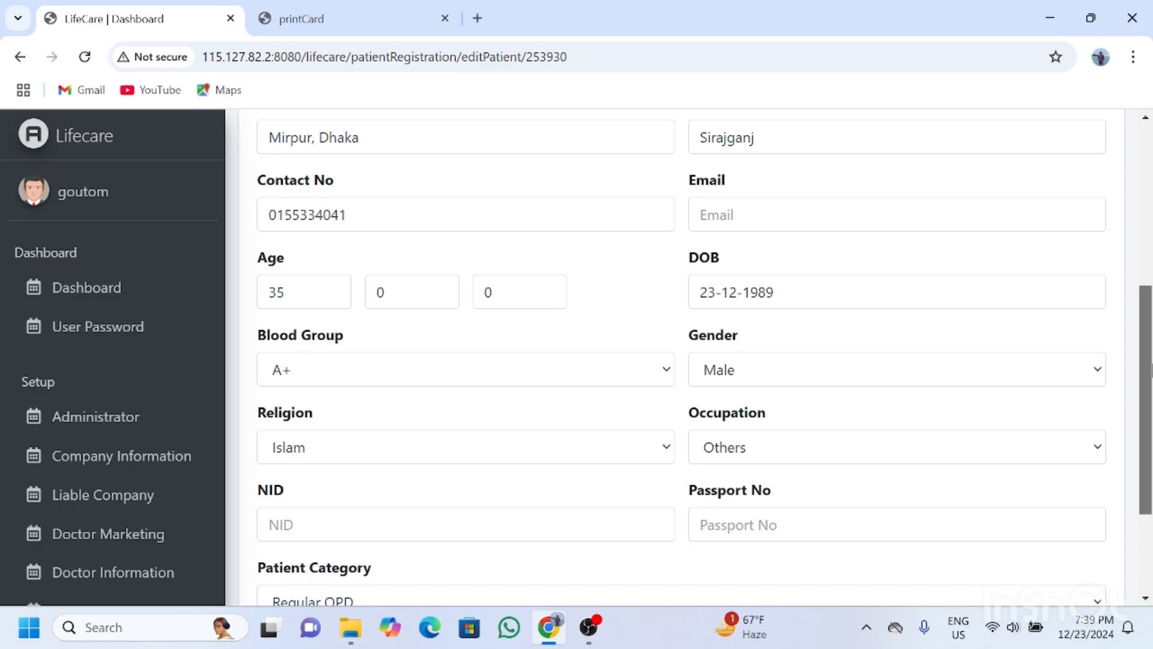
drag(1152, 369, 1151, 444)
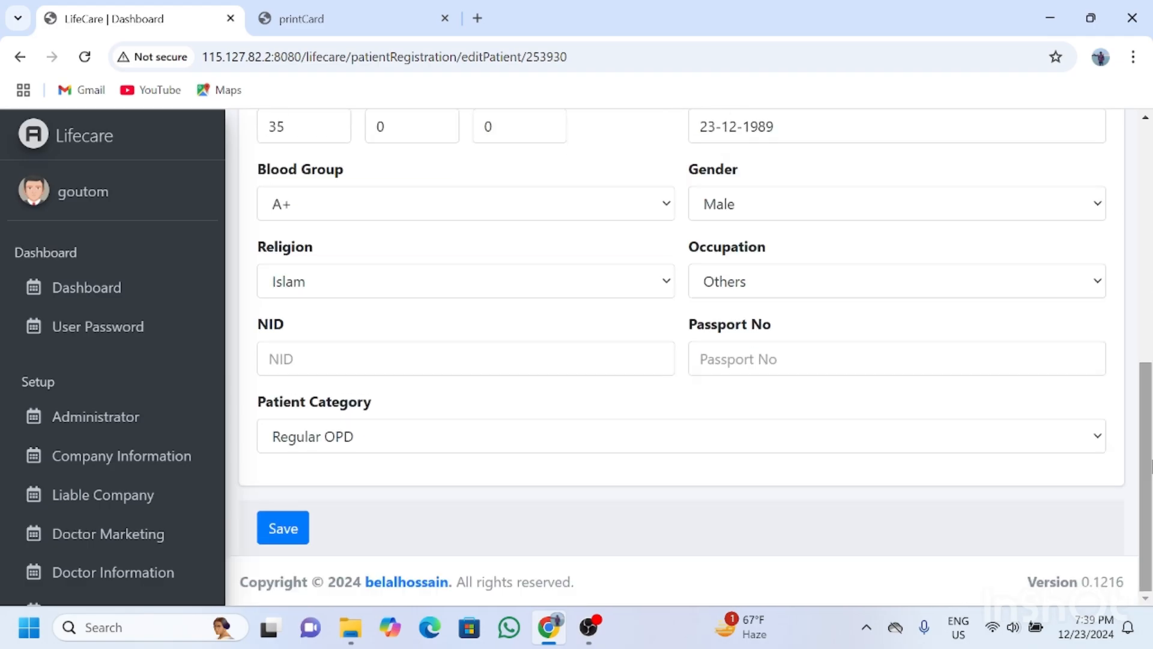
click(290, 533)
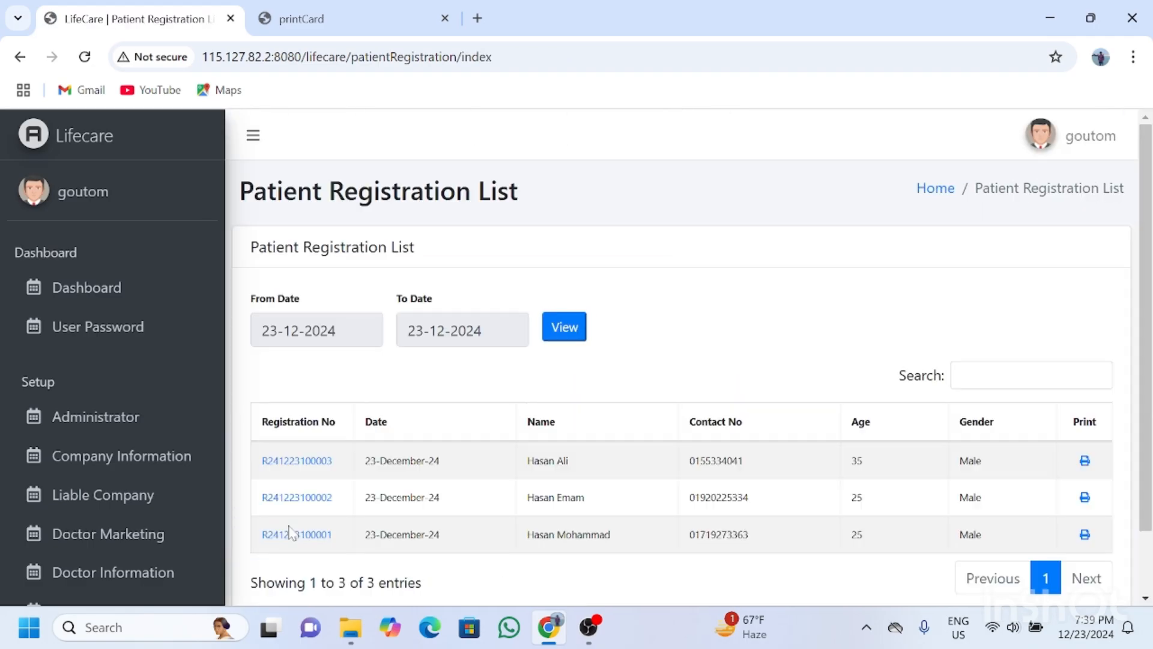
drag(224, 185, 220, 471)
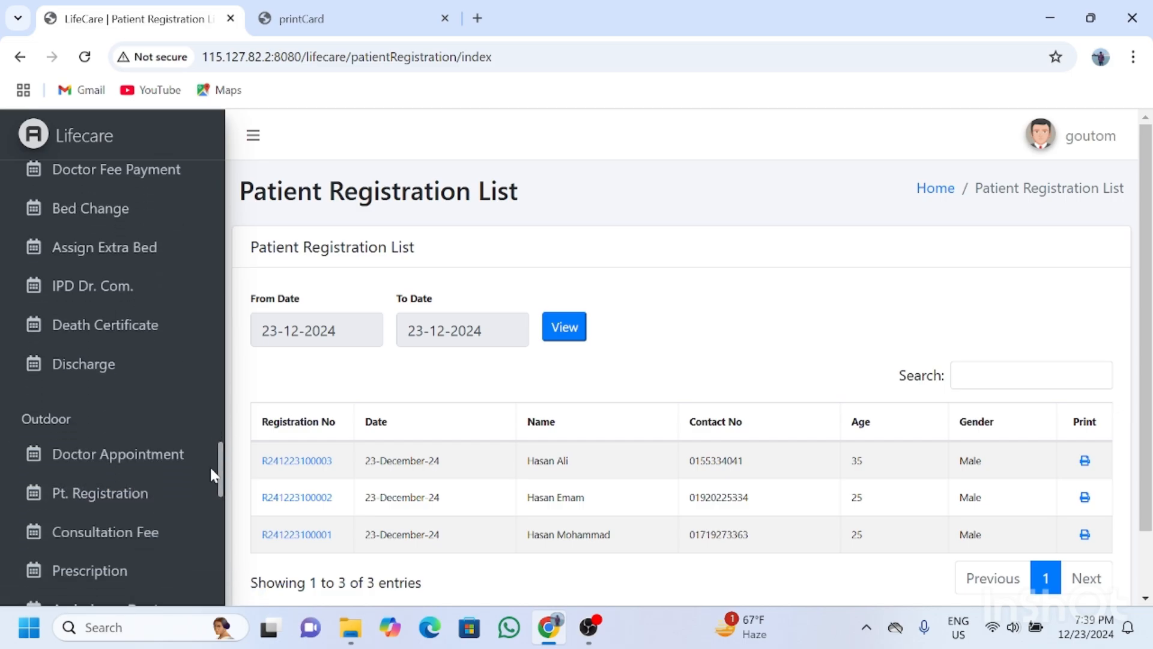
Open the Registered Patient List report from Outdoor's Pt. Registration menu.
click(134, 500)
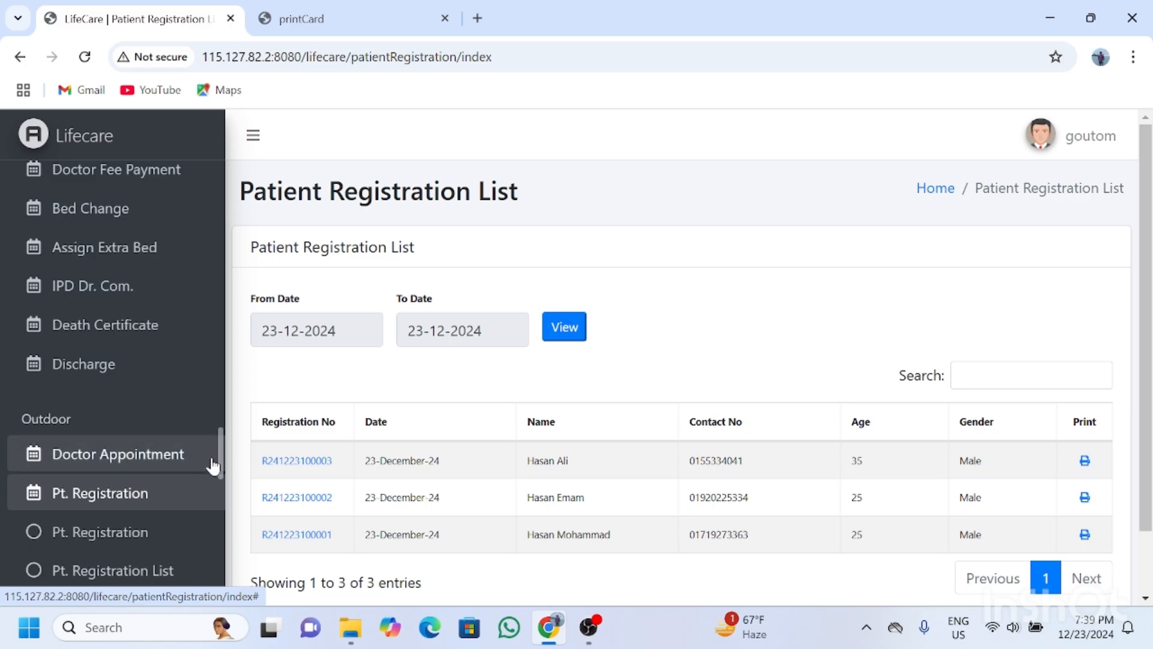
drag(219, 466, 227, 494)
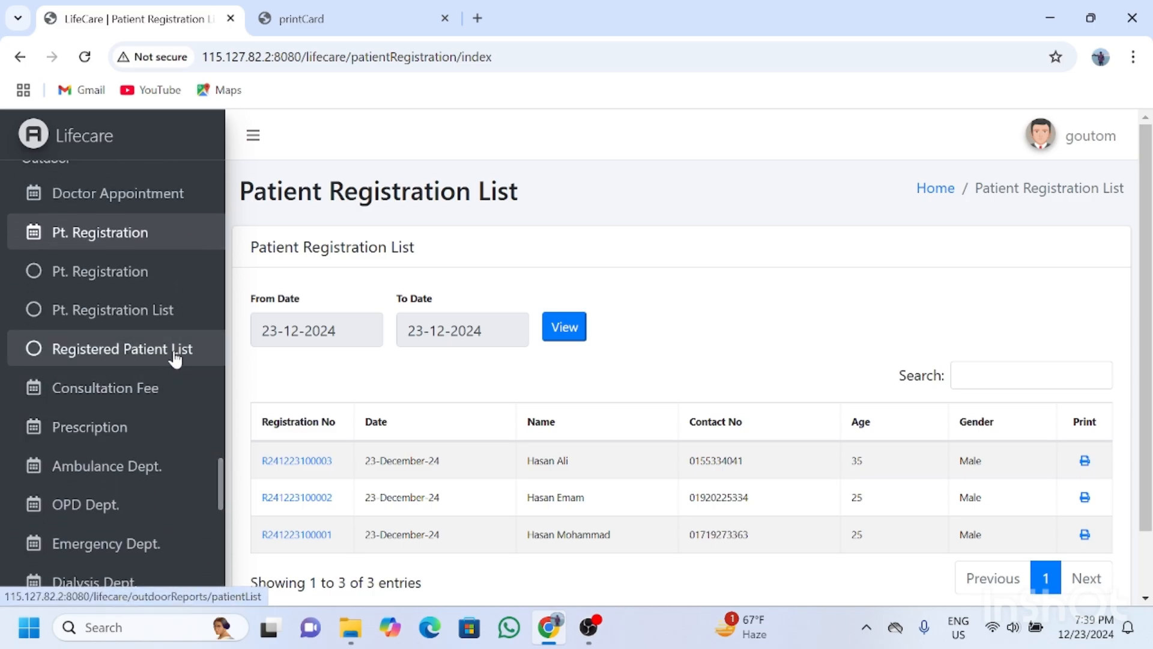
click(138, 354)
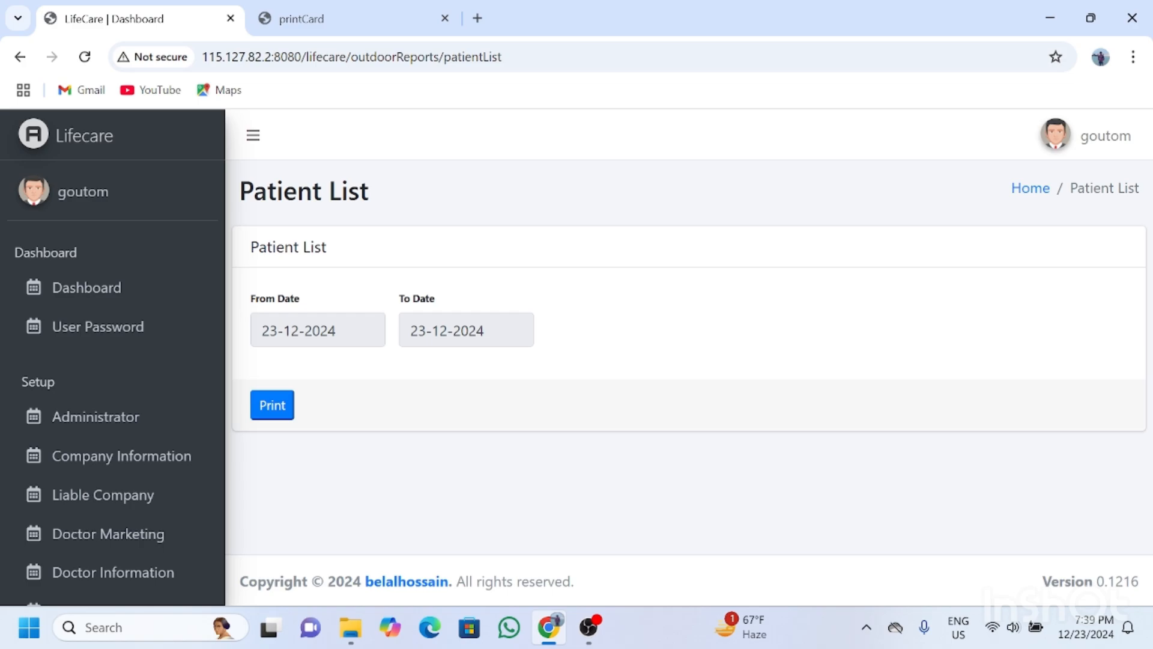
Generate the Patient List PDF for 01-11-2024 to 30-11-2024.
click(317, 330)
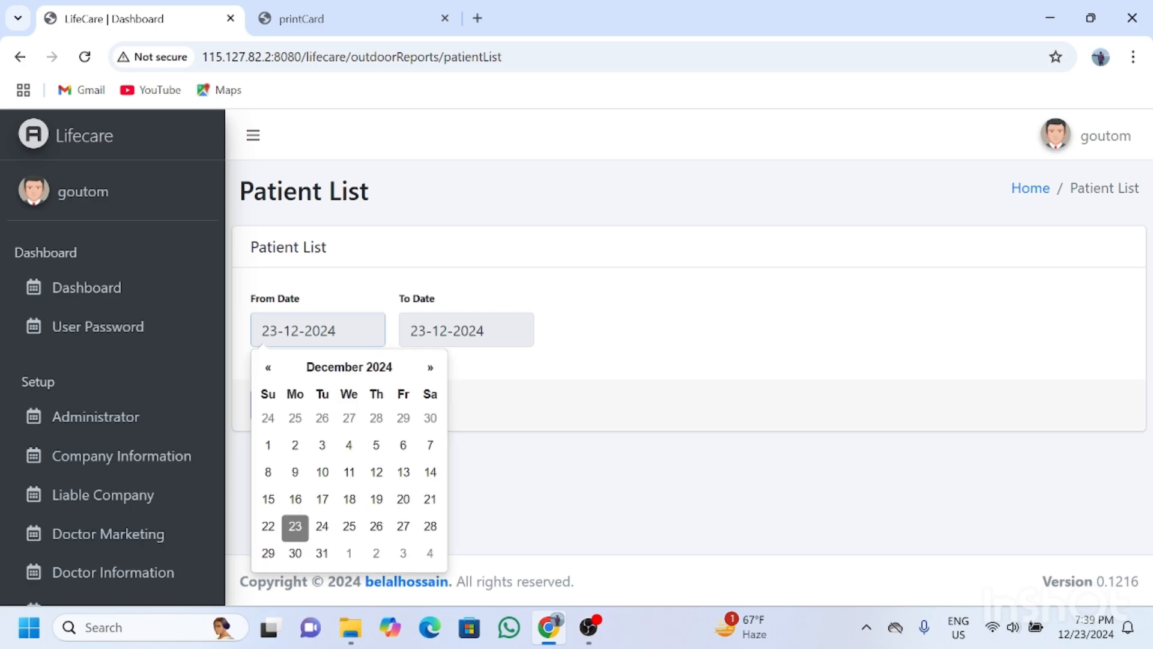
click(268, 367)
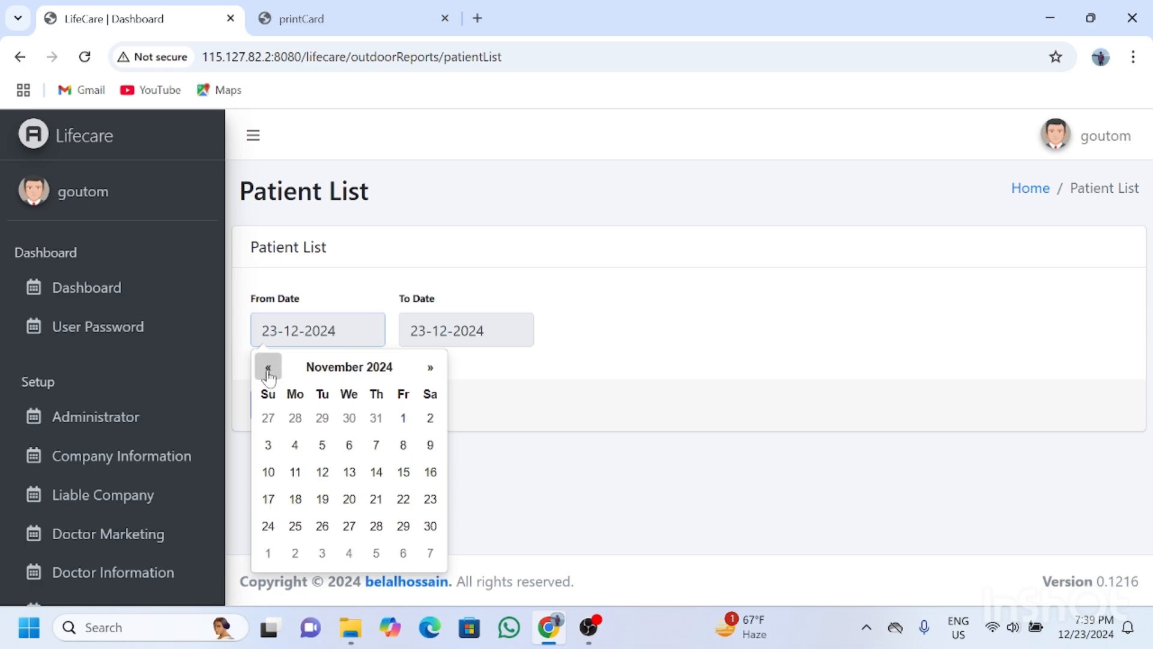
click(403, 420)
click(457, 331)
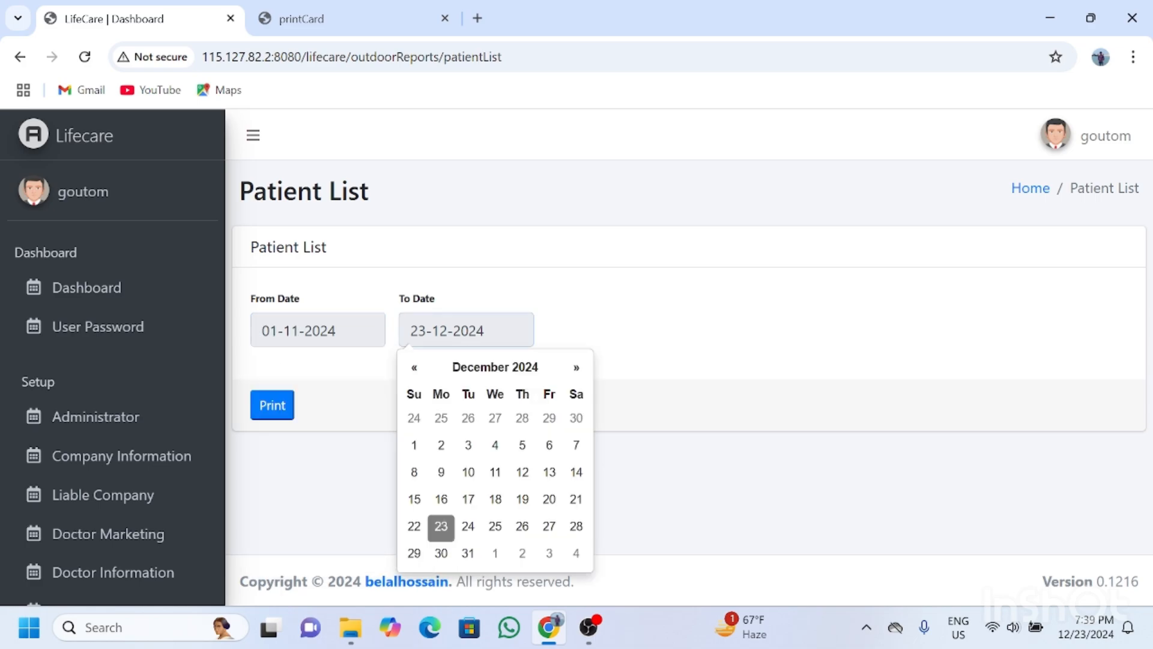
click(577, 419)
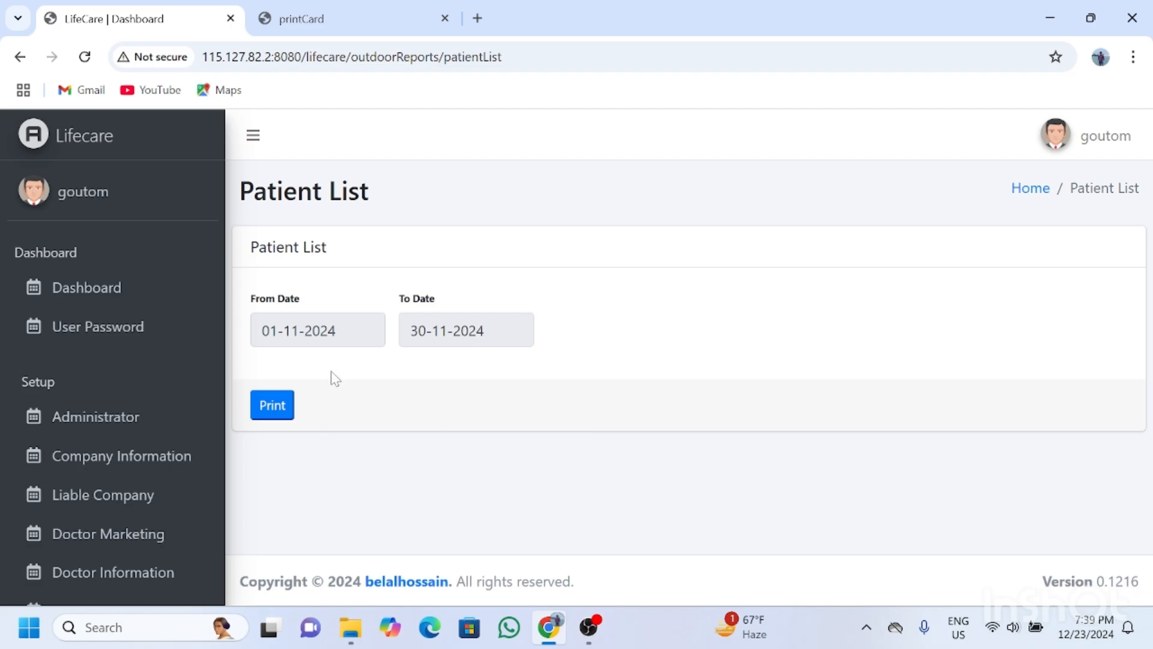
click(284, 410)
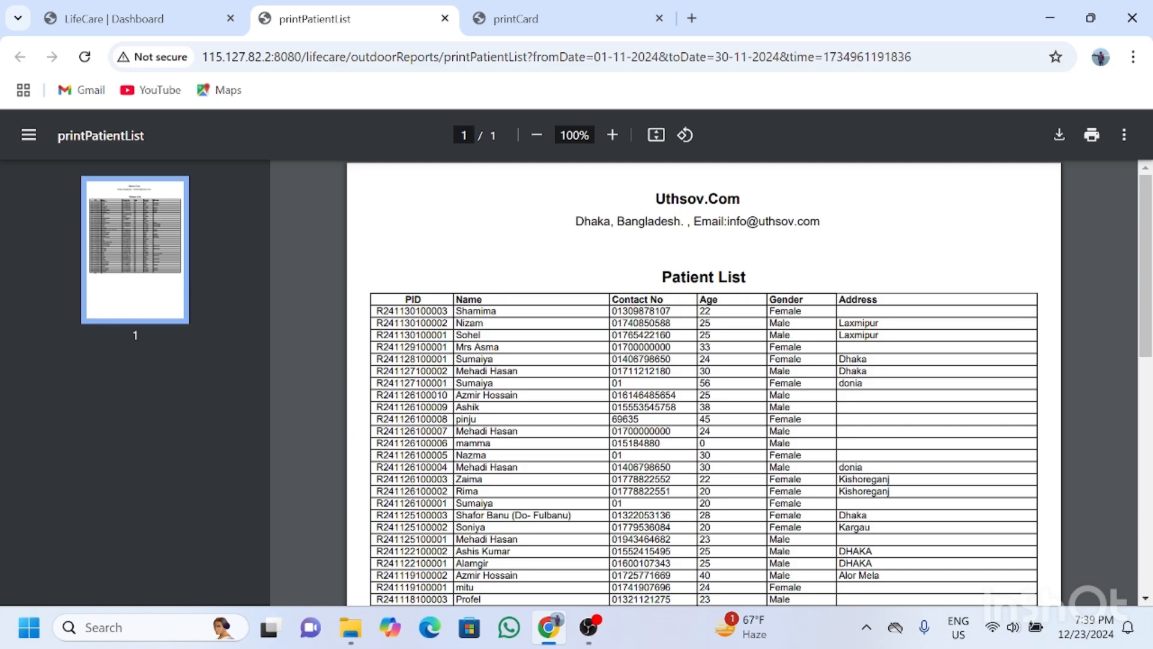
double_click(413, 299)
drag(456, 299, 485, 300)
click(611, 299)
drag(612, 300, 877, 300)
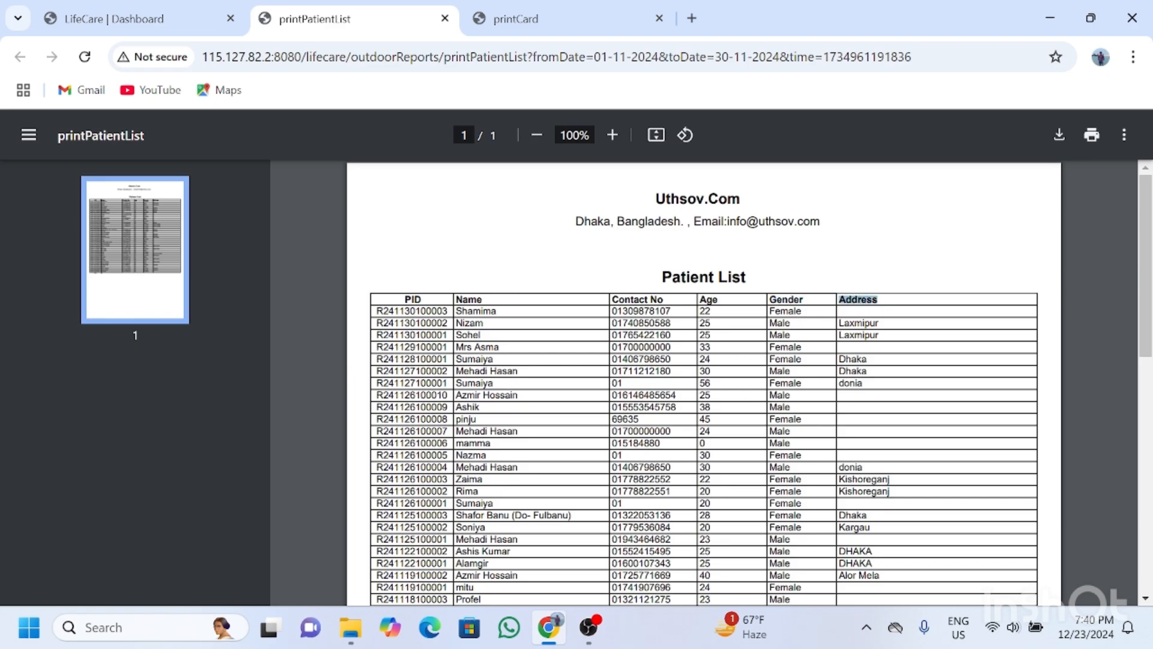